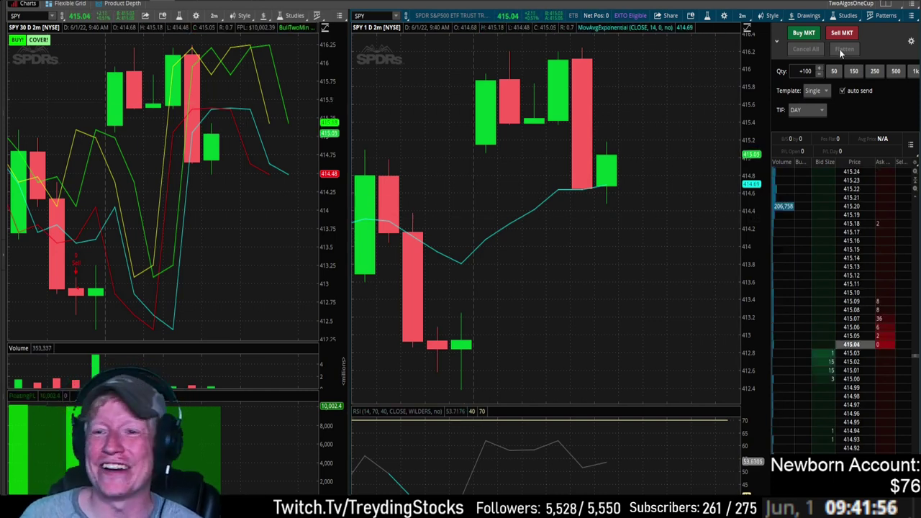
Buy 100 shares of SPY at market price
left_click(807, 34)
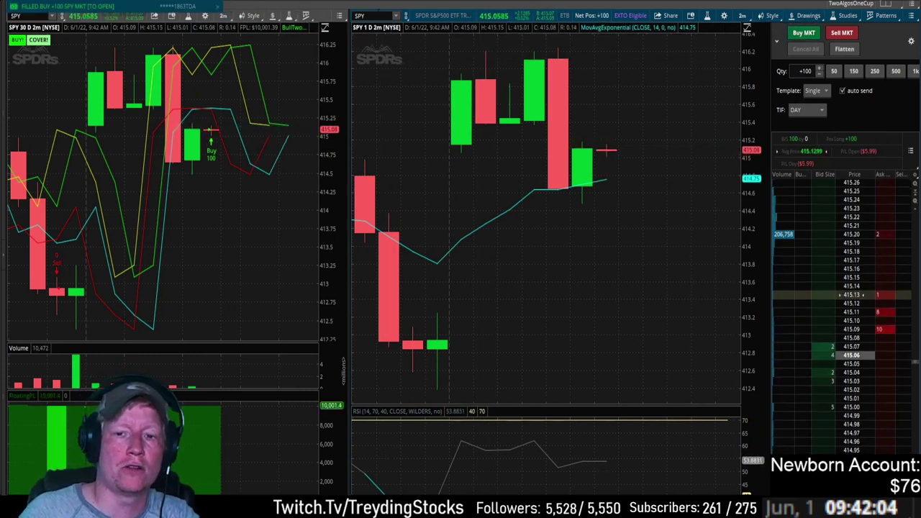
View the MU chart in place of SPY and bring SPY back on the chart with the RSI study
type("MU")
key("Return")
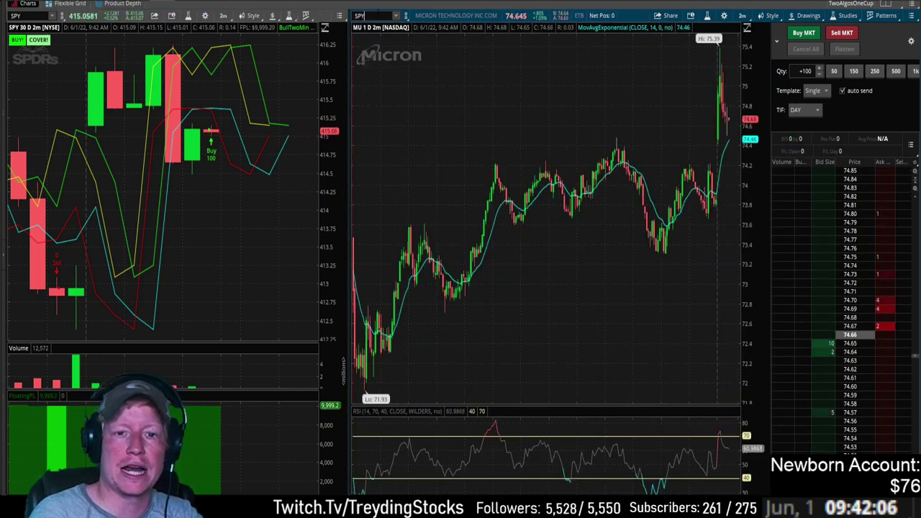
type("SPY")
key("Return")
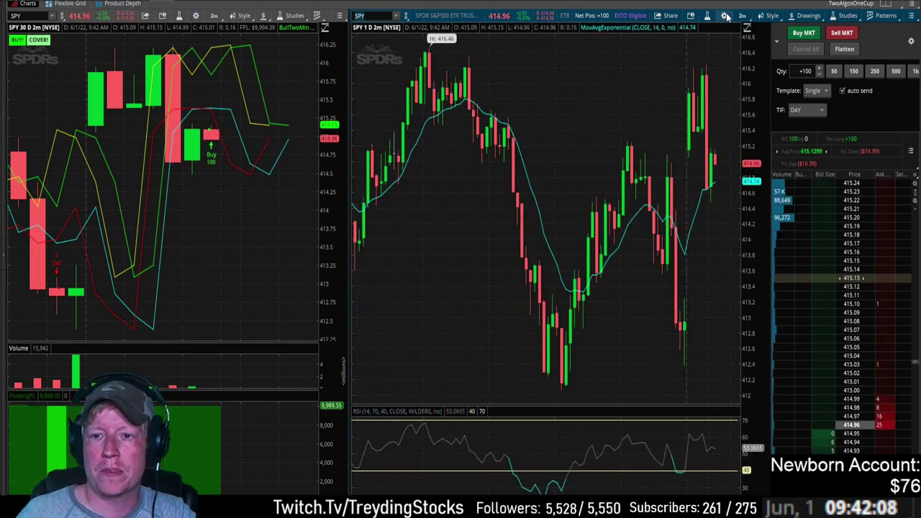
Try the 5 D : 5m and Today : 2m time frames on the SPY chart with the RSI study
left_click(724, 15)
left_click(639, 89)
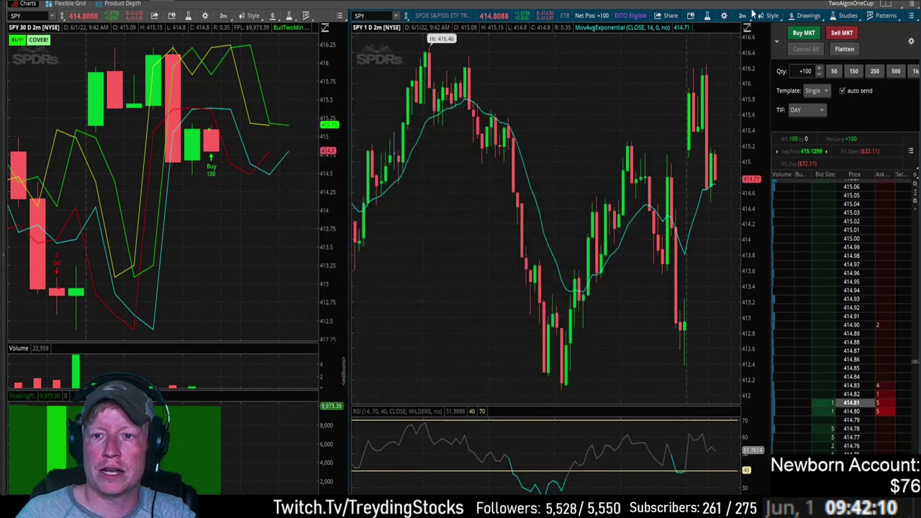
left_click(742, 15)
left_click(727, 60)
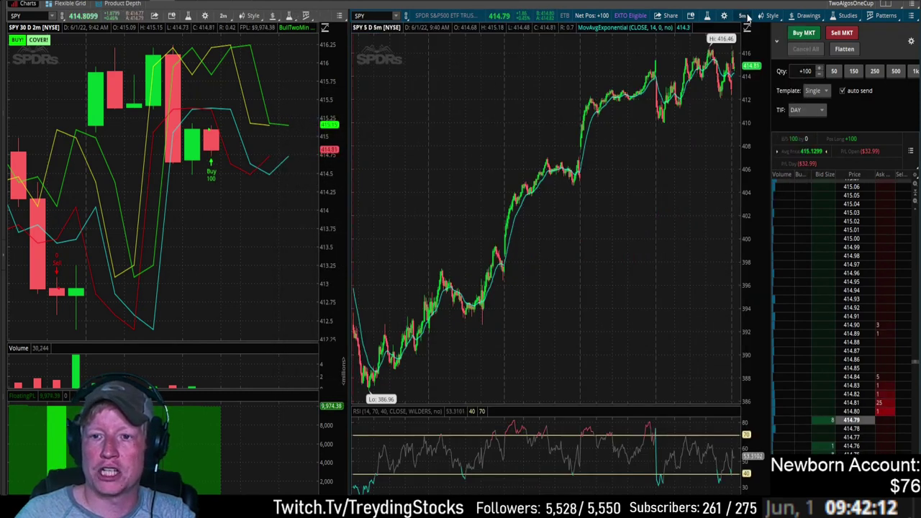
left_click(742, 15)
left_click(711, 178)
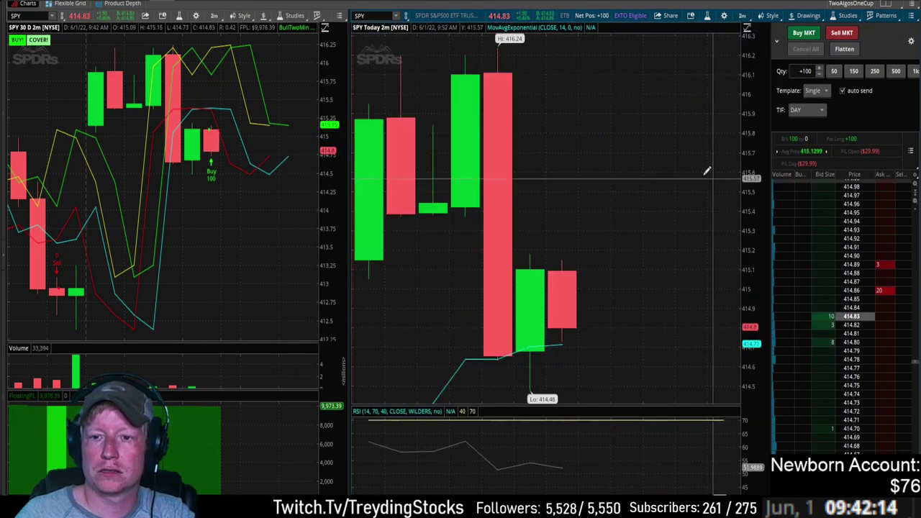
Compare the 30 D : 2m and Today : 2m time frames on the RSI chart and keep 30 D : 2m
left_click(742, 15)
left_click(705, 180)
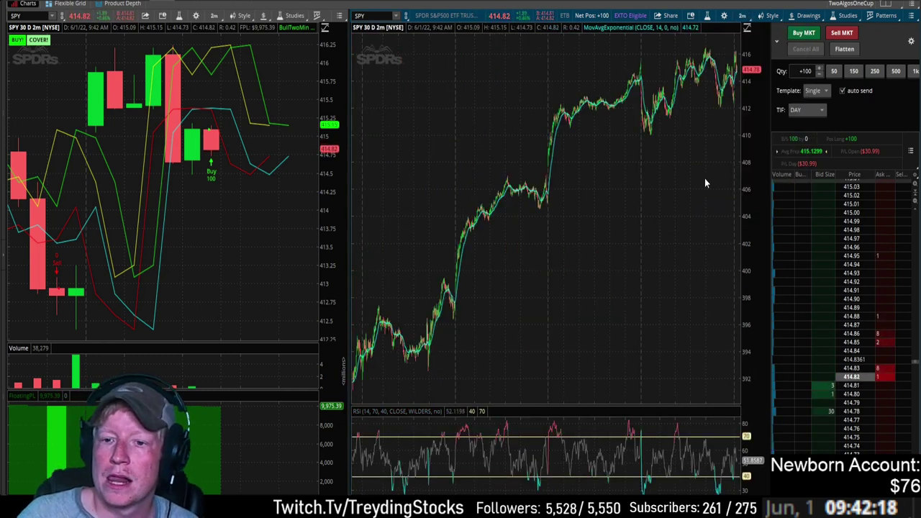
left_click(742, 16)
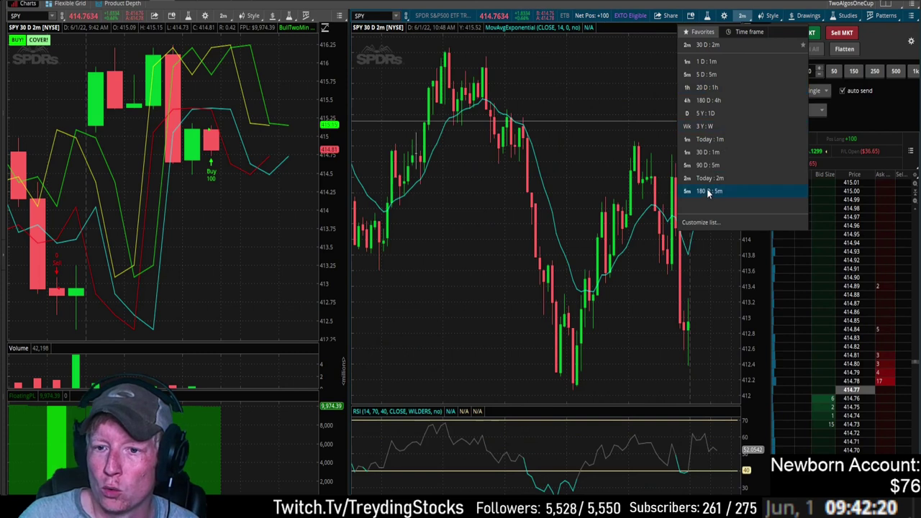
left_click(721, 179)
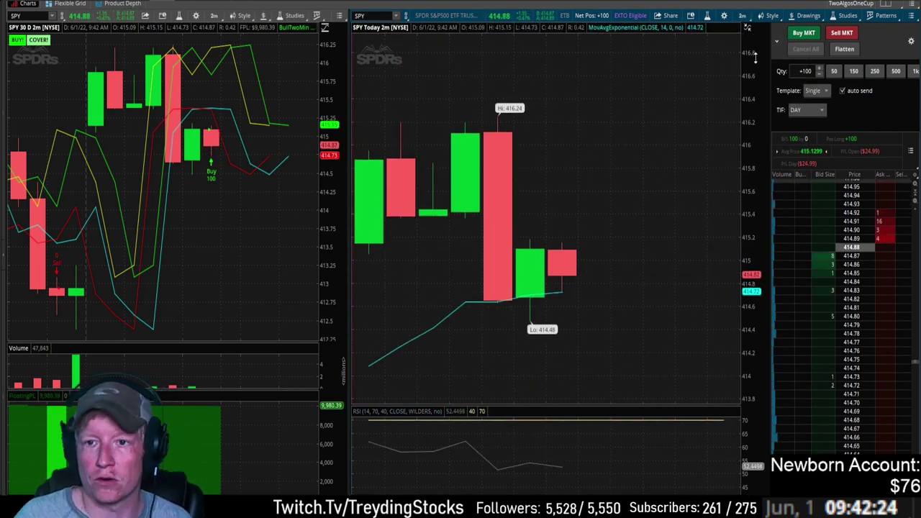
left_click(742, 15)
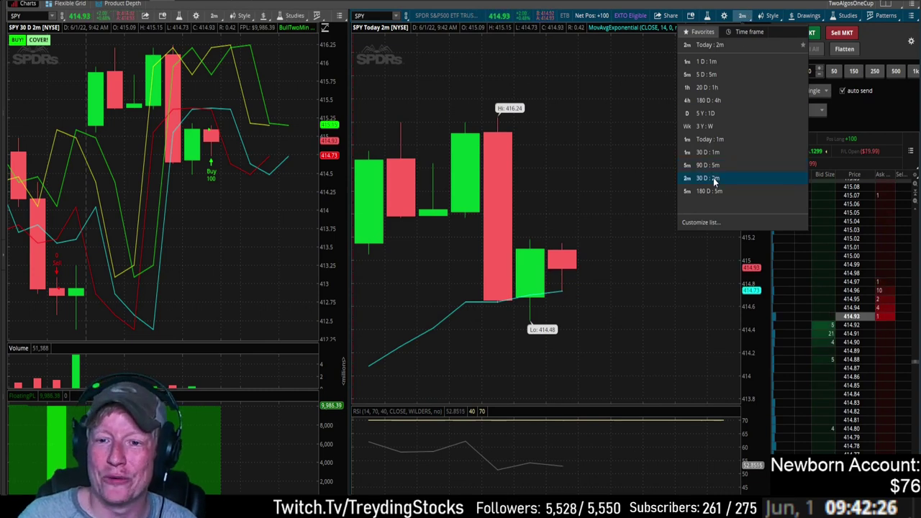
left_click(713, 177)
Examine the SPY candles around the current 100-share entry against the moving average on the 30 D : 2m chart
scroll(691, 174, "up", 10)
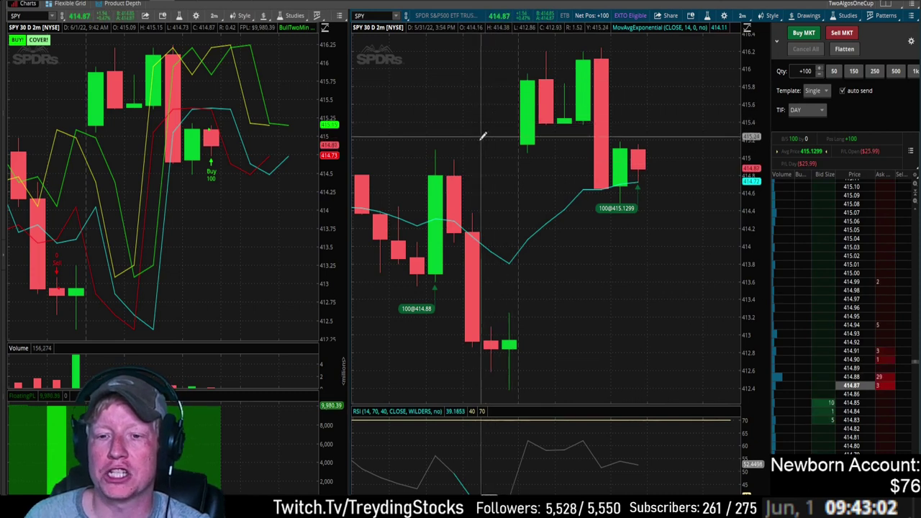
left_click_drag(510, 189, 866, 202)
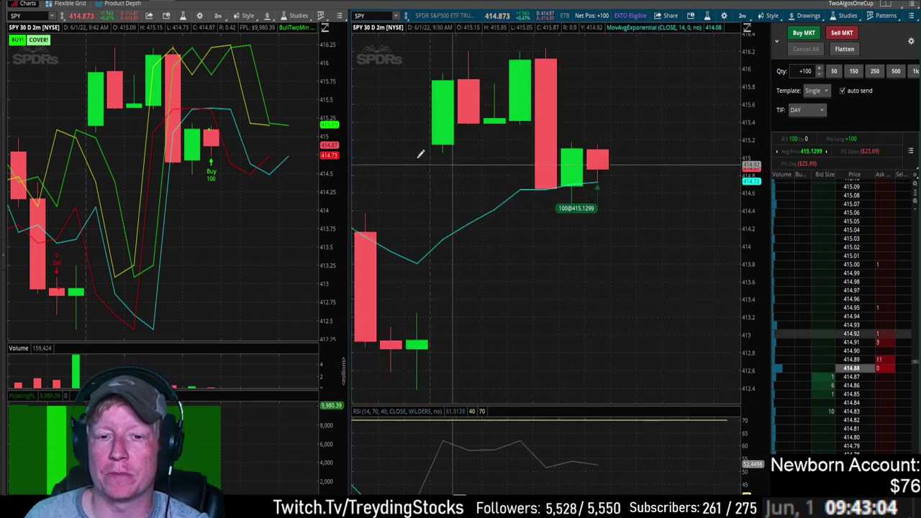
left_click_drag(438, 218, 841, 263)
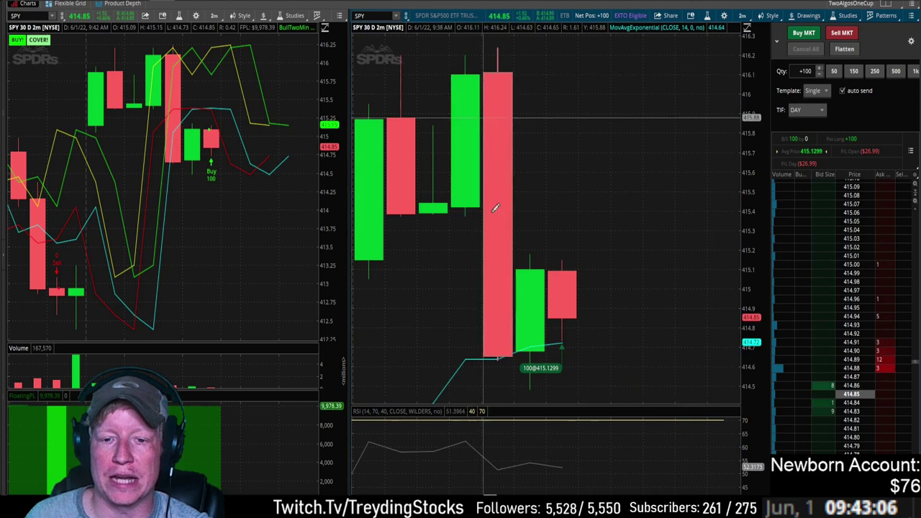
scroll(597, 386, "down", 3)
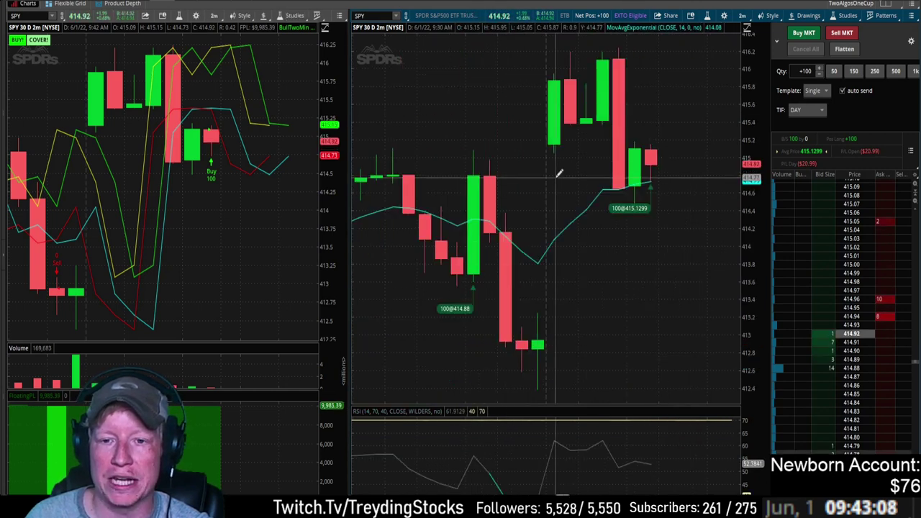
left_click_drag(664, 168, 593, 199)
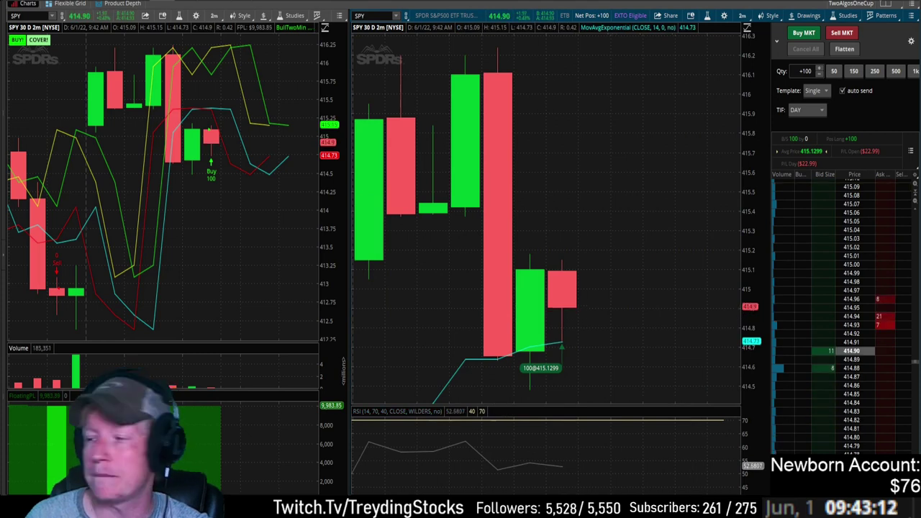
scroll(505, 226, "down", 3)
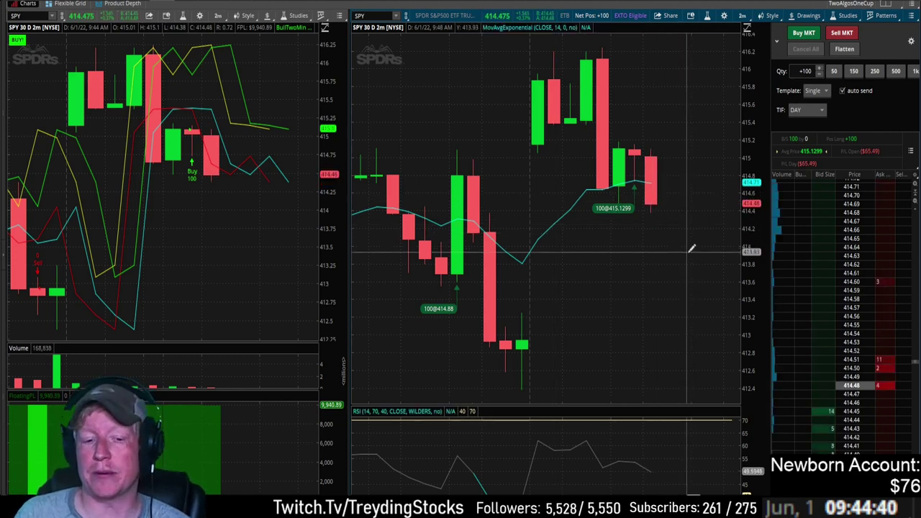
Set the SPY chart with the Volume and FloatingPL studies to the Today : 2m time frame
left_click(214, 15)
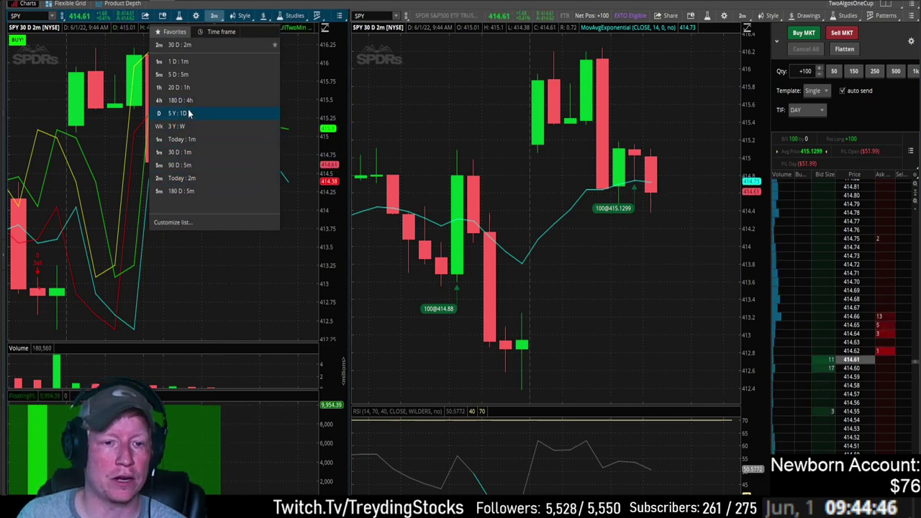
left_click(180, 178)
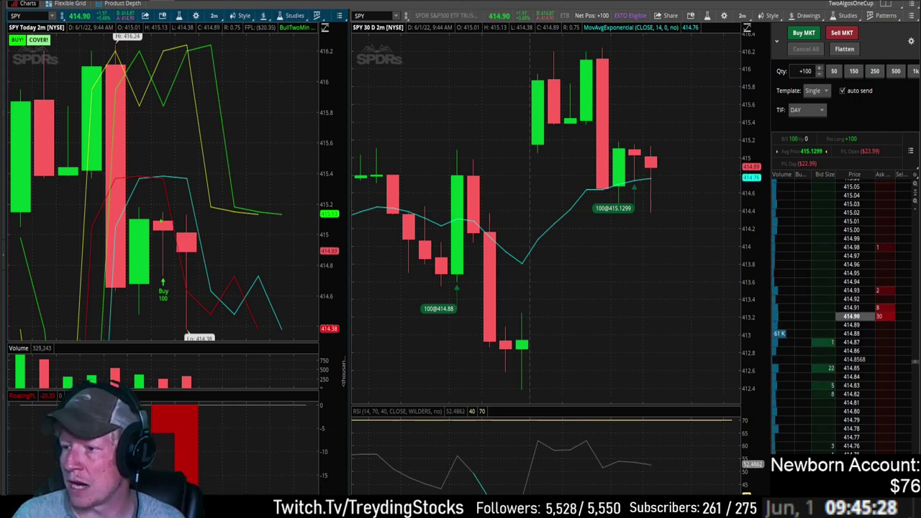
Examine today's SPY price action and the previous session's trades on the 30 D : 2m chart
scroll(789, 225, "up", 3)
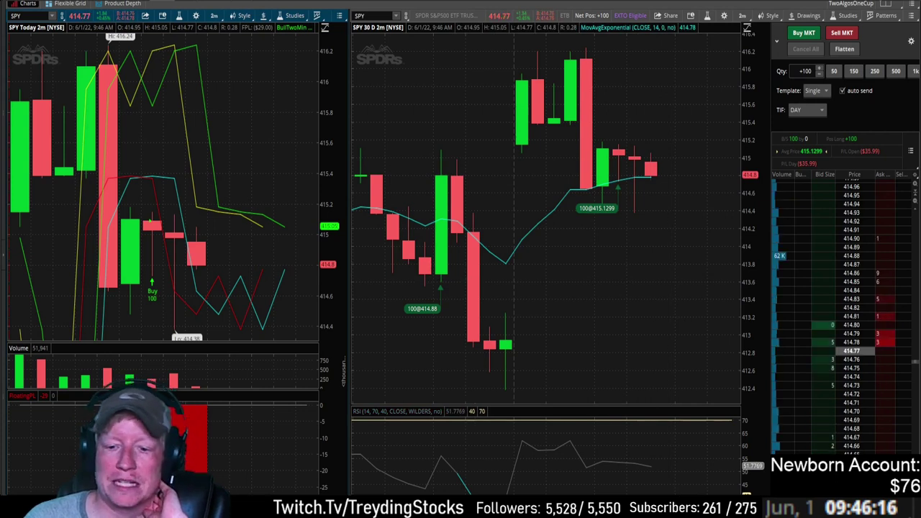
scroll(662, 216, "down", 3)
left_click_drag(698, 216, 512, 216)
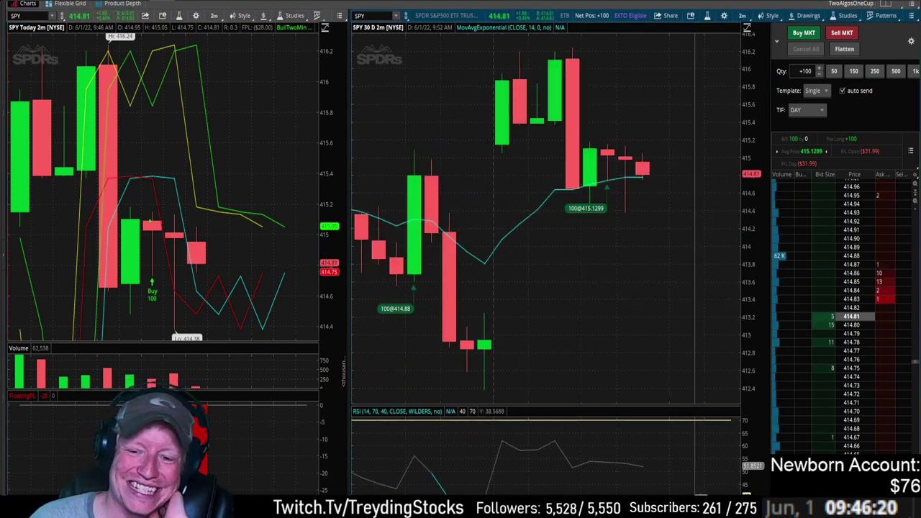
scroll(587, 281, "down", 3)
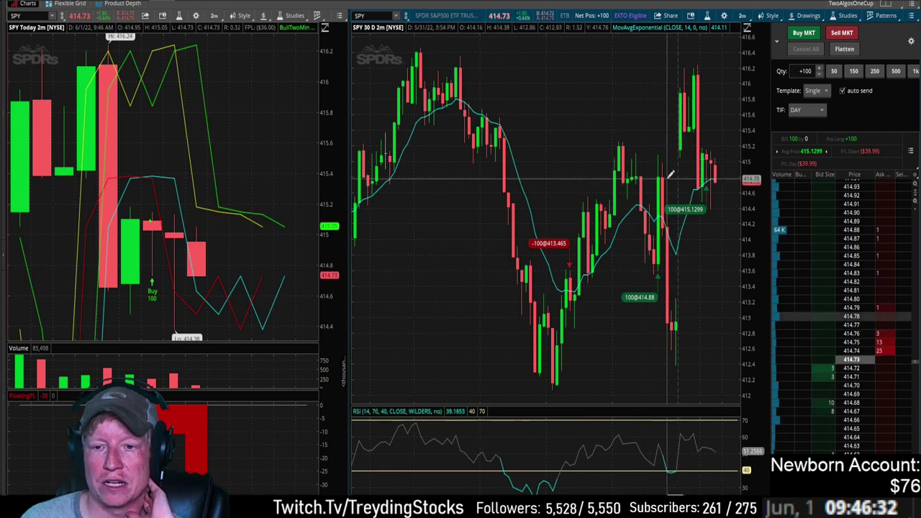
left_click_drag(529, 184, 741, 216)
left_click_drag(554, 216, 749, 216)
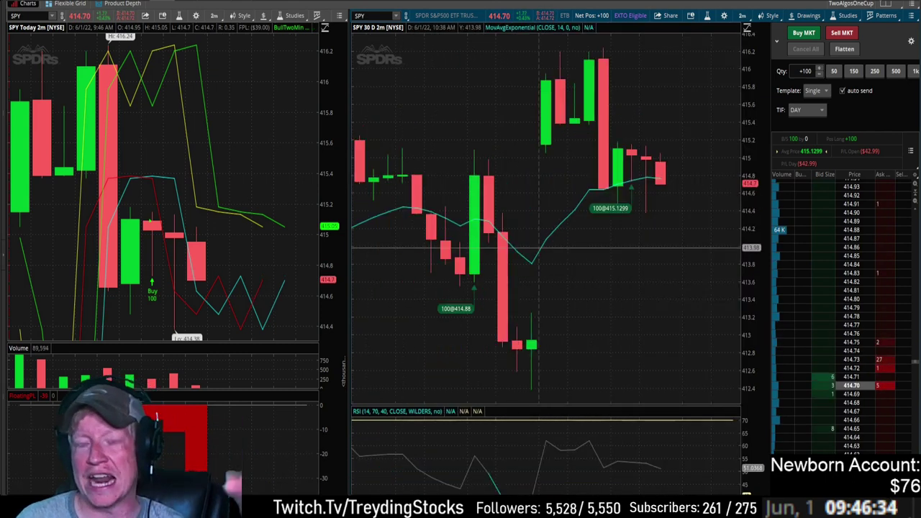
left_click_drag(688, 264, 500, 223)
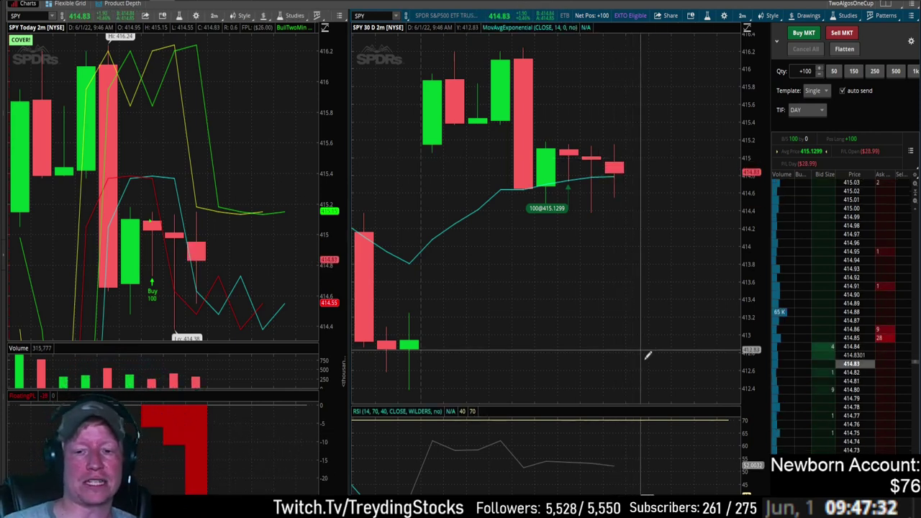
scroll(647, 355, "down", 3)
scroll(633, 376, "up", 3)
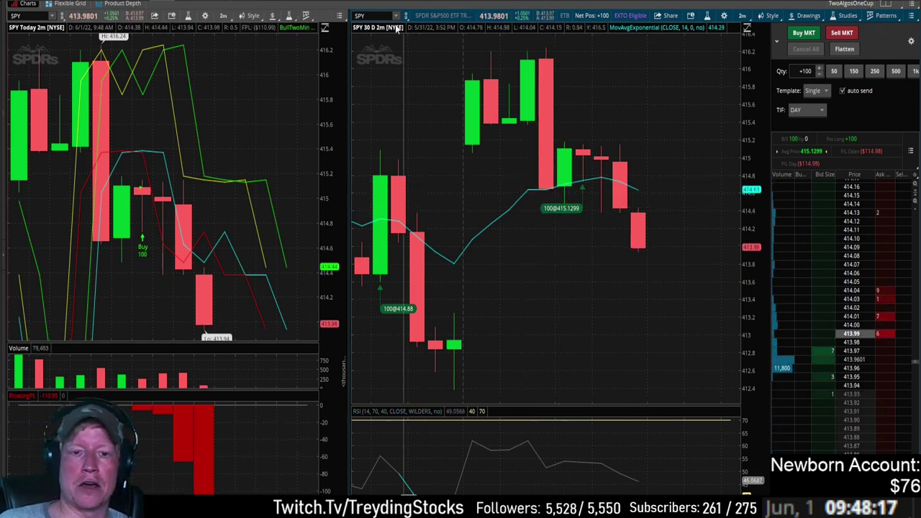
View the NIO chart in place of SPY and bring SPY back on the chart with the RSI study
left_click(363, 15)
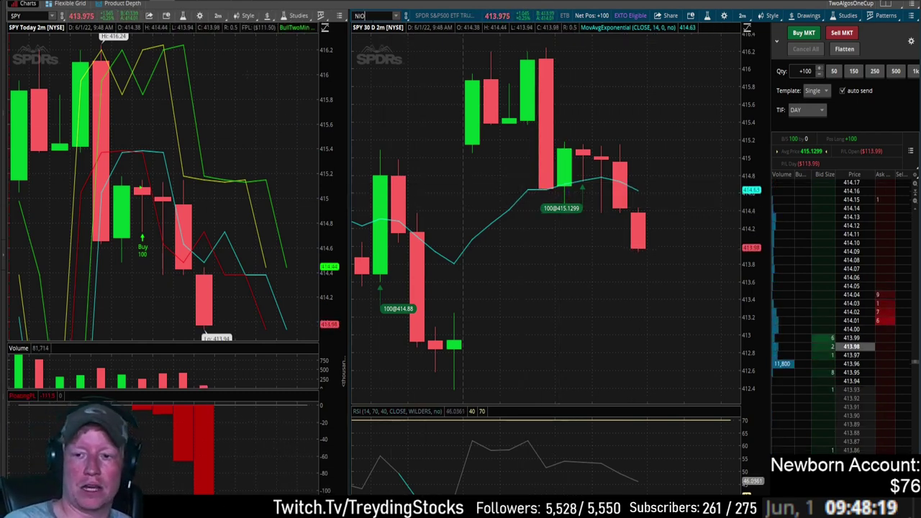
type("NIO")
key("Return")
scroll(436, 48, "up", 5)
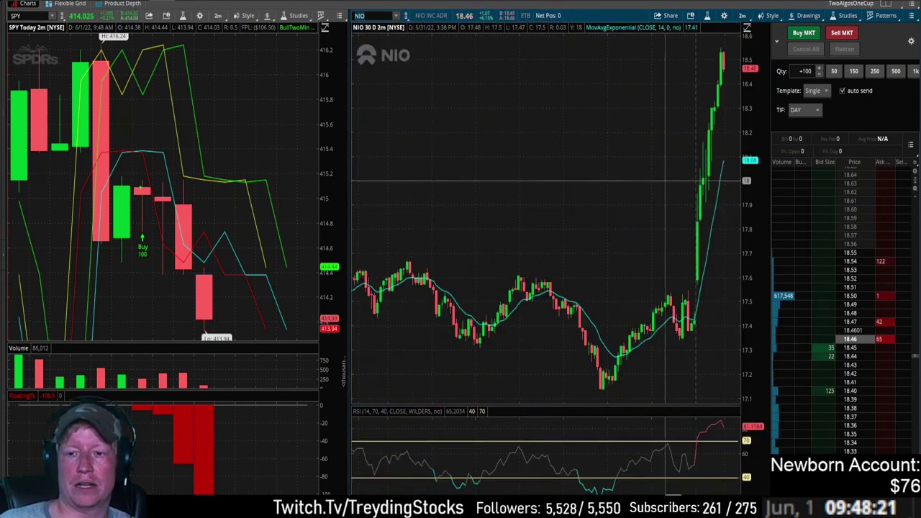
type("SPY")
key("Return")
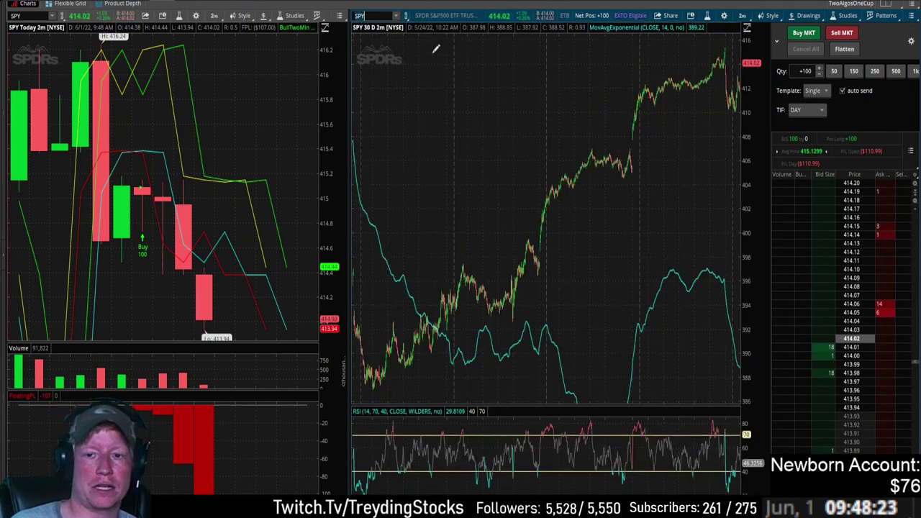
Place a price level at $412.94 from the previous session's last candle on the 30 D : 2m SPY chart, and remove it
scroll(436, 45, "up", 3)
scroll(488, 174, "up", 5)
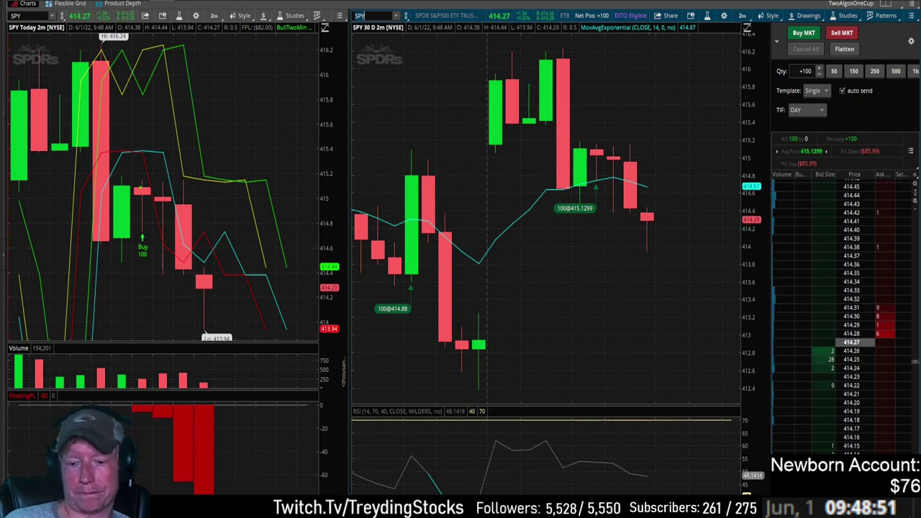
left_click(470, 335)
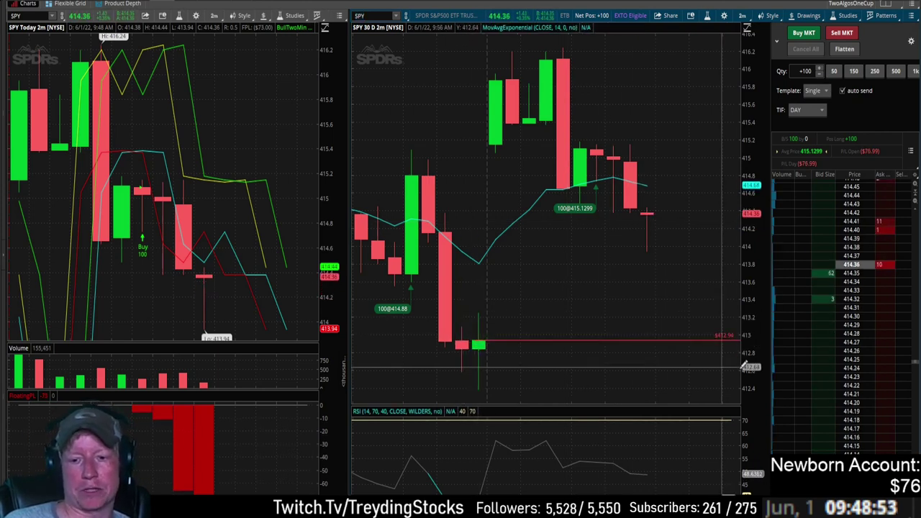
scroll(548, 216, "down", 3)
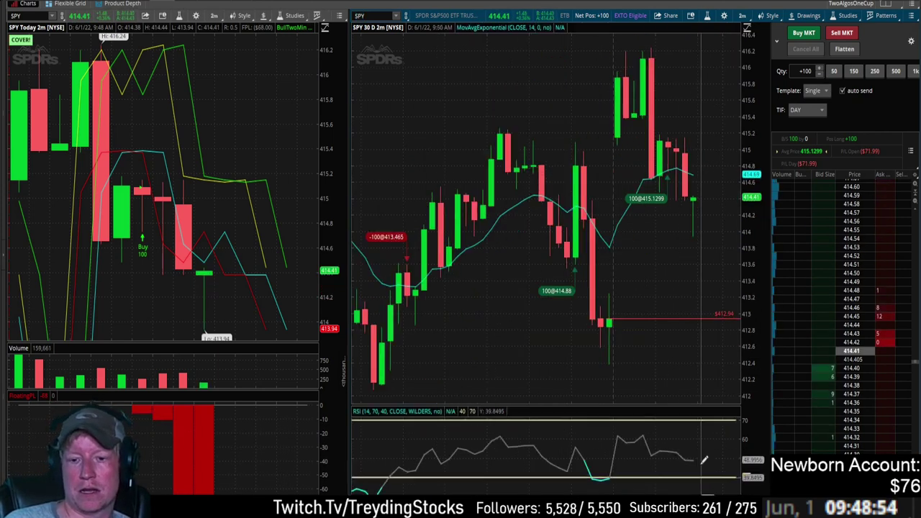
right_click(687, 321)
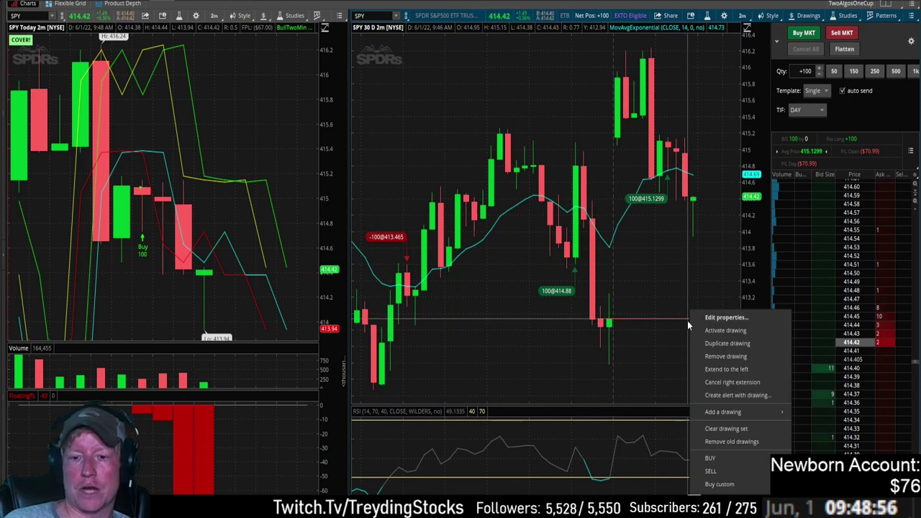
left_click(726, 356)
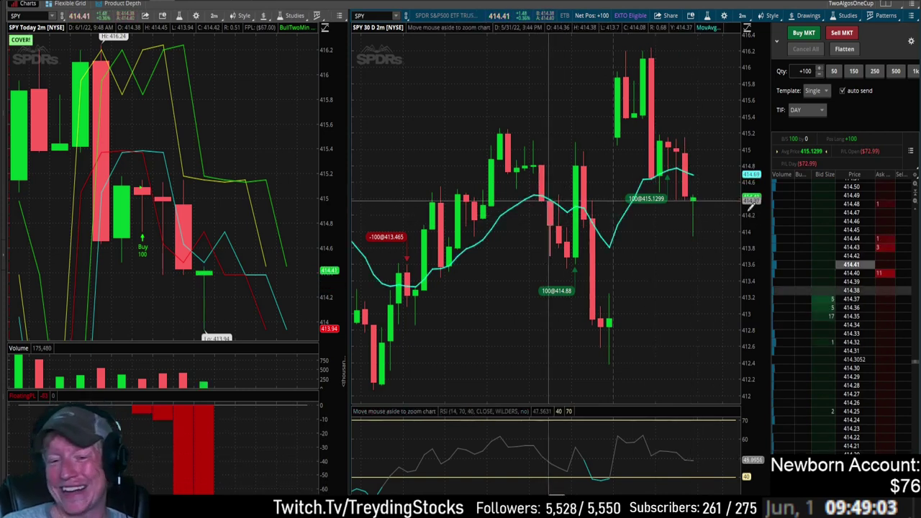
scroll(698, 204, "up", 3)
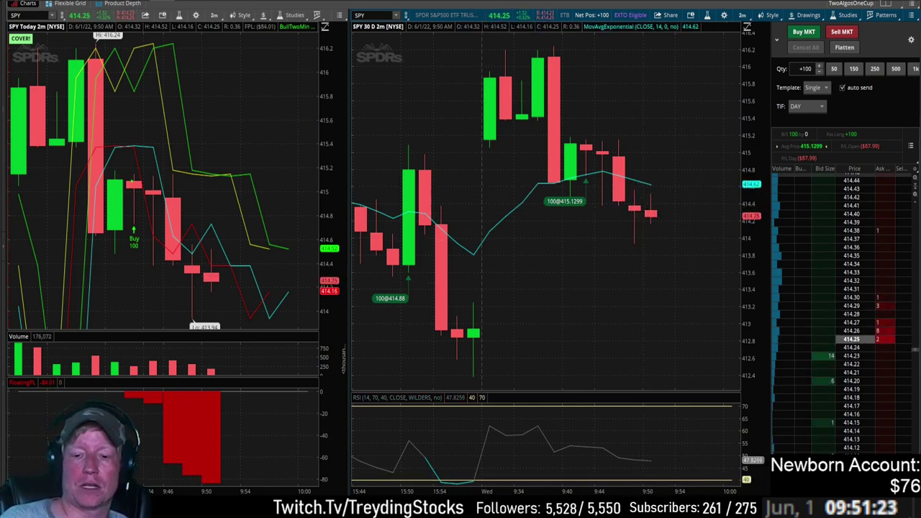
scroll(657, 155, "down", 2)
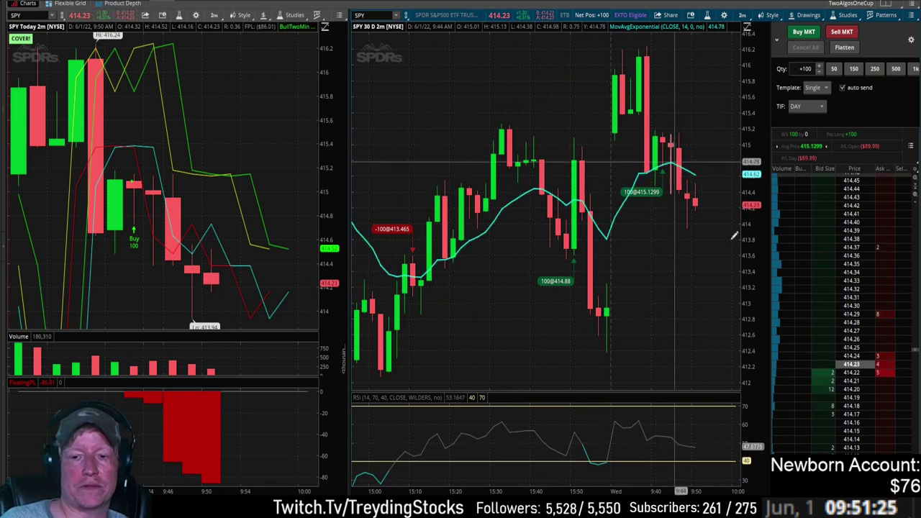
scroll(695, 165, "up", 4)
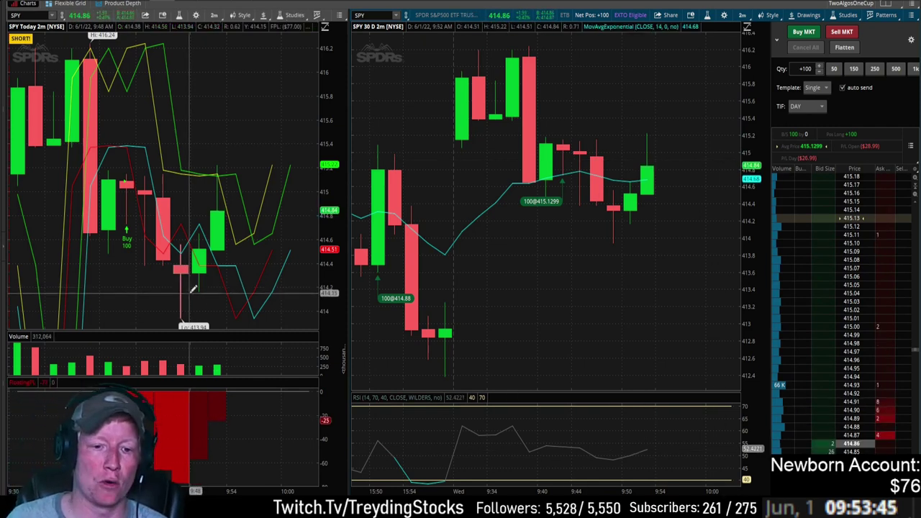
Place a price level at $414.17 at the low of the 9:50 candle on the Today : 2m SPY chart, and remove it
left_click(196, 287)
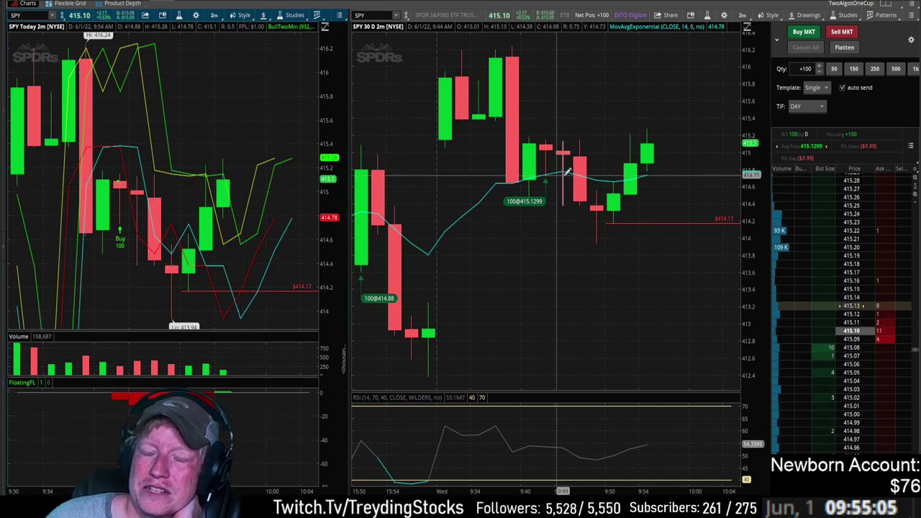
scroll(691, 461, "down", 2)
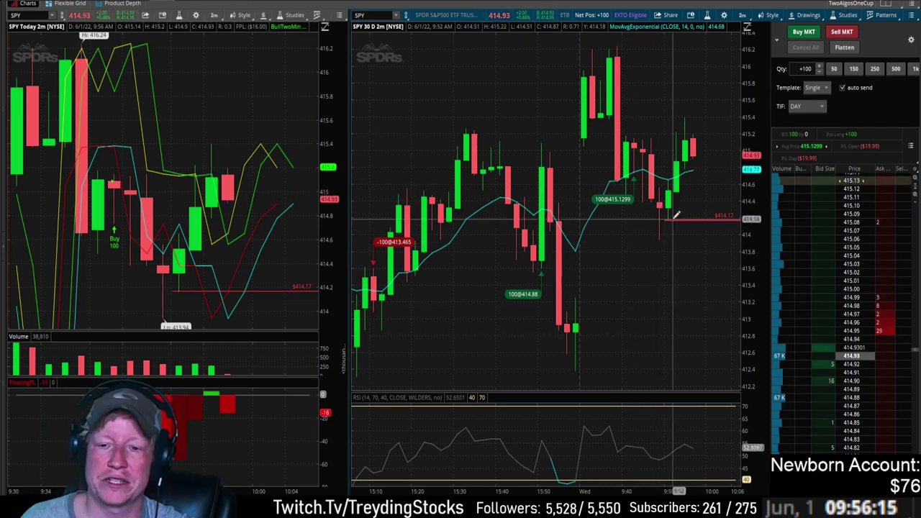
right_click(670, 217)
left_click(678, 229)
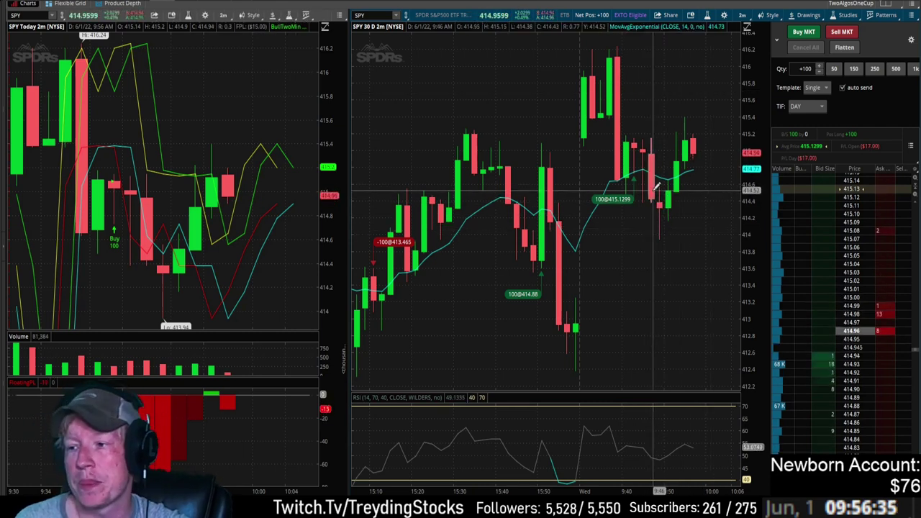
Zoom in on today's candles on the 30 D : 2m SPY chart and check the 10:00 AM releases on the Trading Economics calendar
left_click_drag(530, 180, 736, 180)
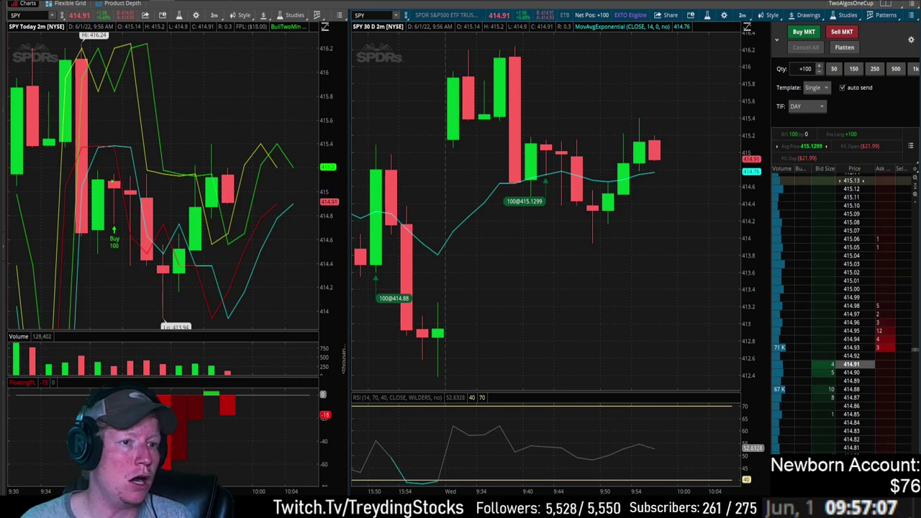
key("alt+Tab")
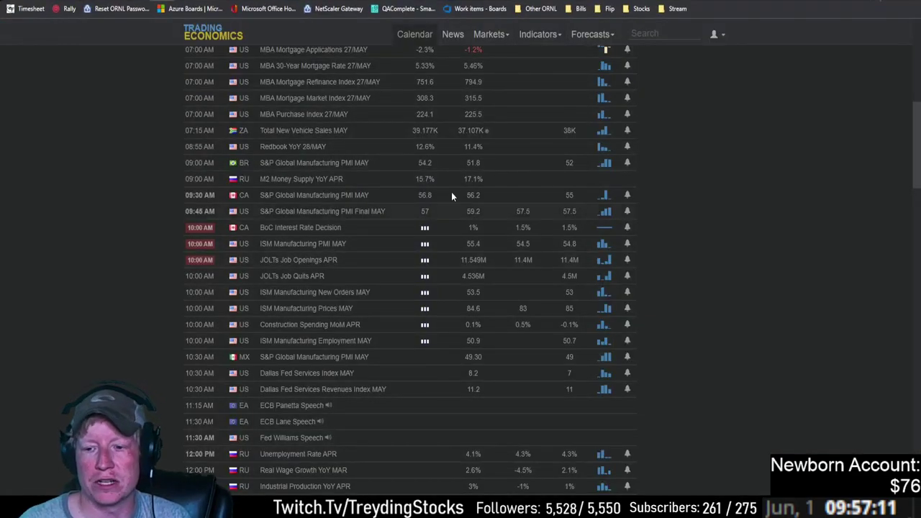
key("alt+Tab")
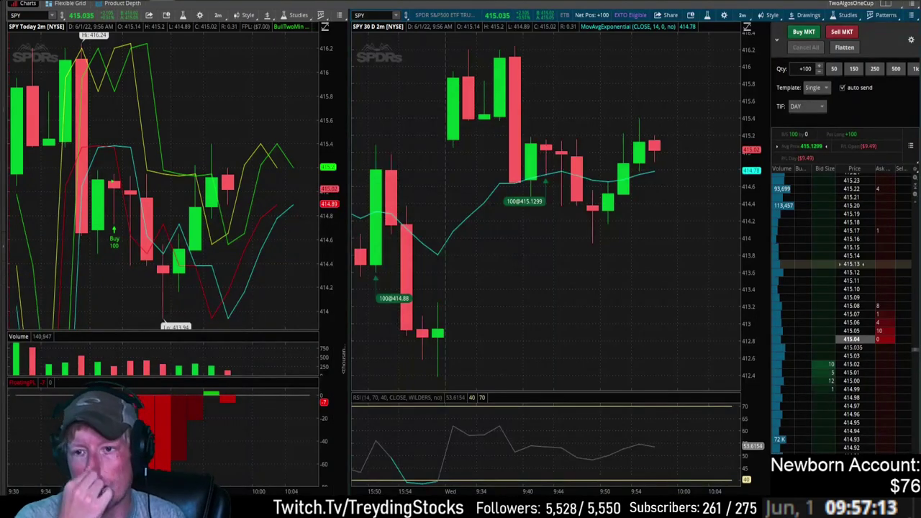
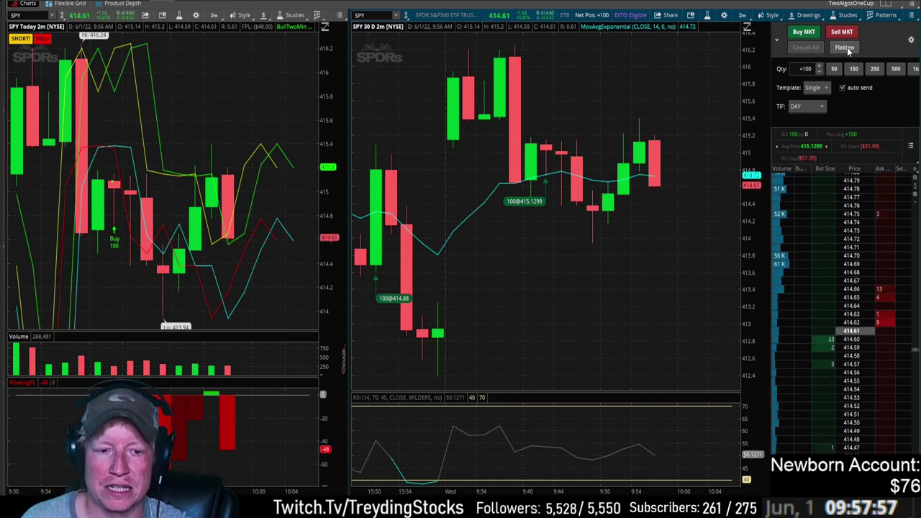
Flatten the 100-share SPY long position on the sell signal, and buy 100 shares at market on the following buy signal
left_click(847, 47)
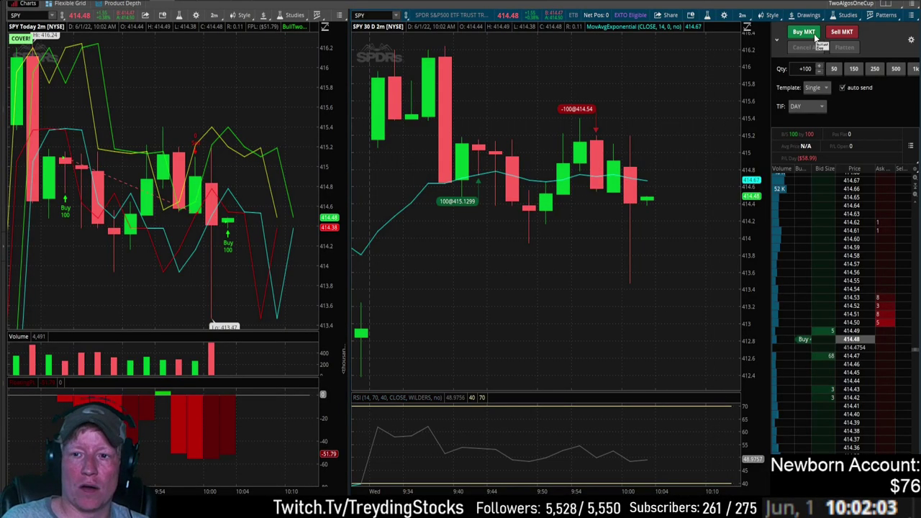
left_click(816, 38)
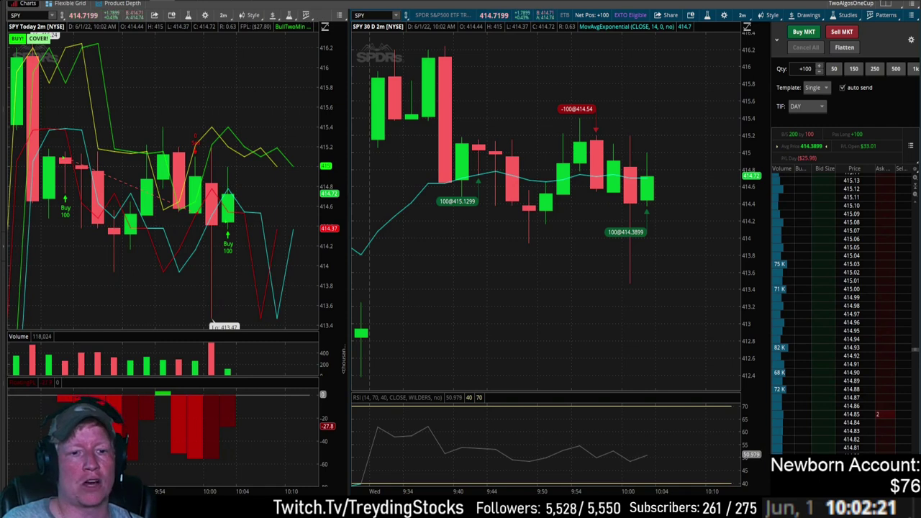
Switch to the Trading Economics calendar, compare the actual ISM Manufacturing PMI with its consensus figure, and return to the charts
key("alt+Tab")
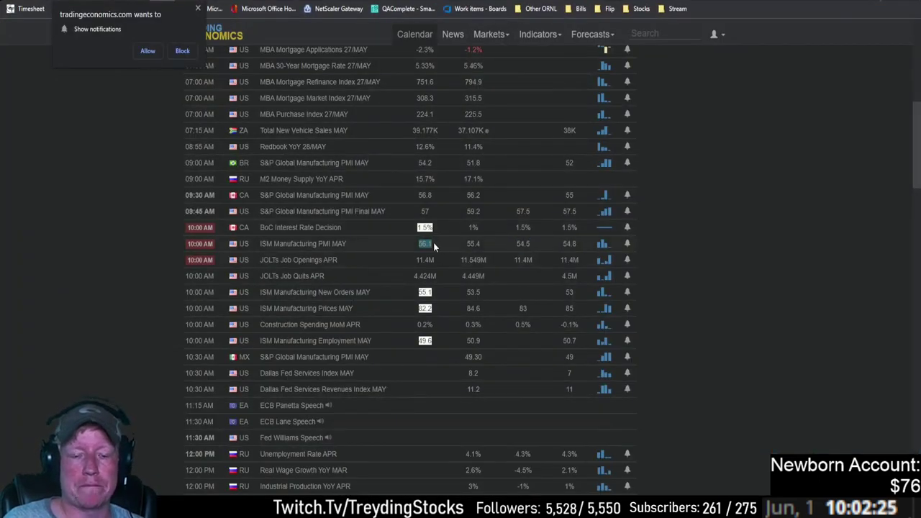
mouse_move(526, 252)
left_mouse_down()
mouse_move(504, 250)
mouse_move(532, 244)
mouse_move(513, 244)
left_mouse_up()
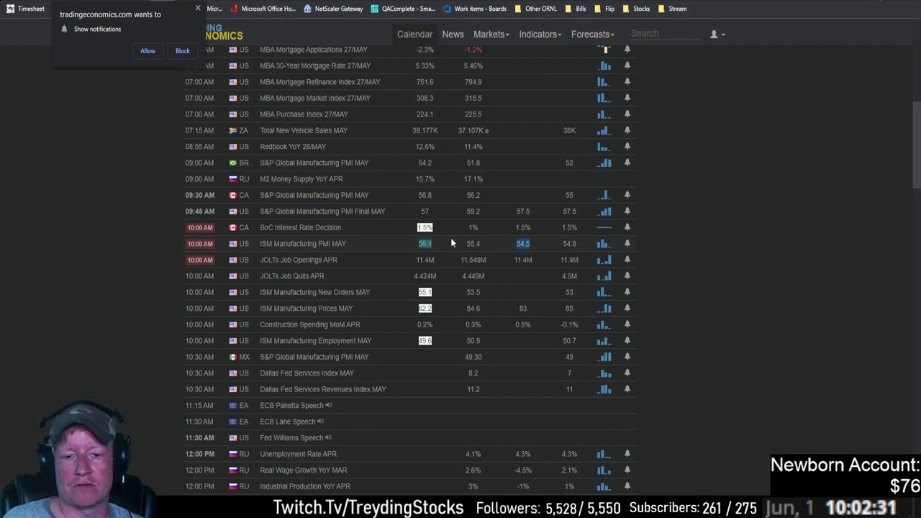
left_click_drag(434, 244, 418, 248)
key("alt+Tab")
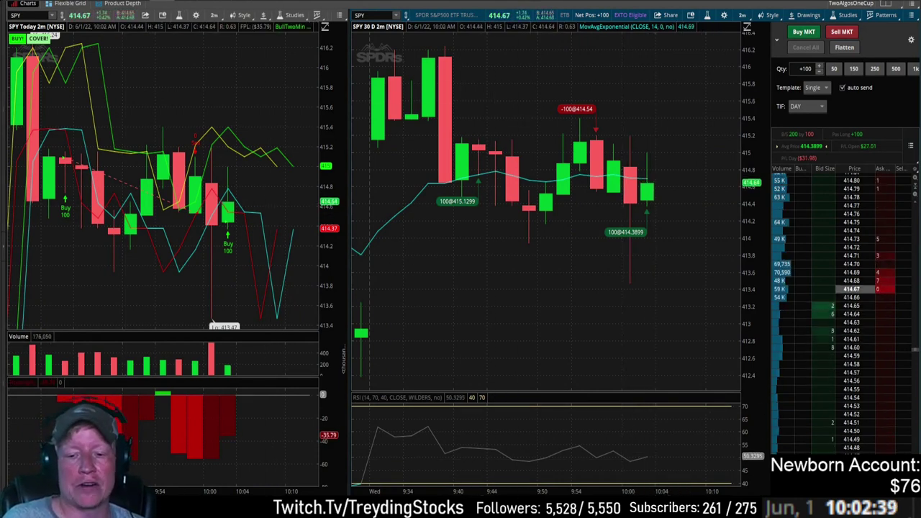
Inspect the new entry on the 30 D : 2m SPY chart and check the JOLTs Job Openings figures on the Trading Economics calendar
scroll(555, 273, "up", 3)
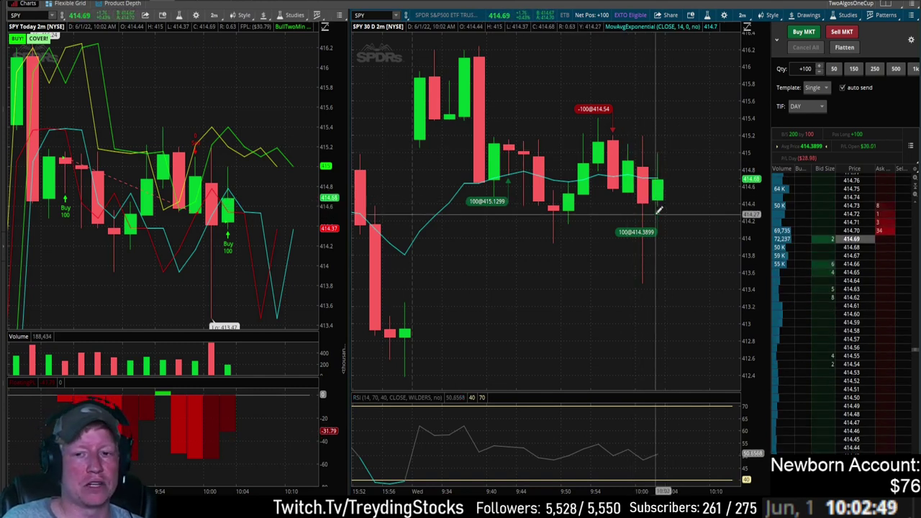
scroll(531, 217, "up", 2)
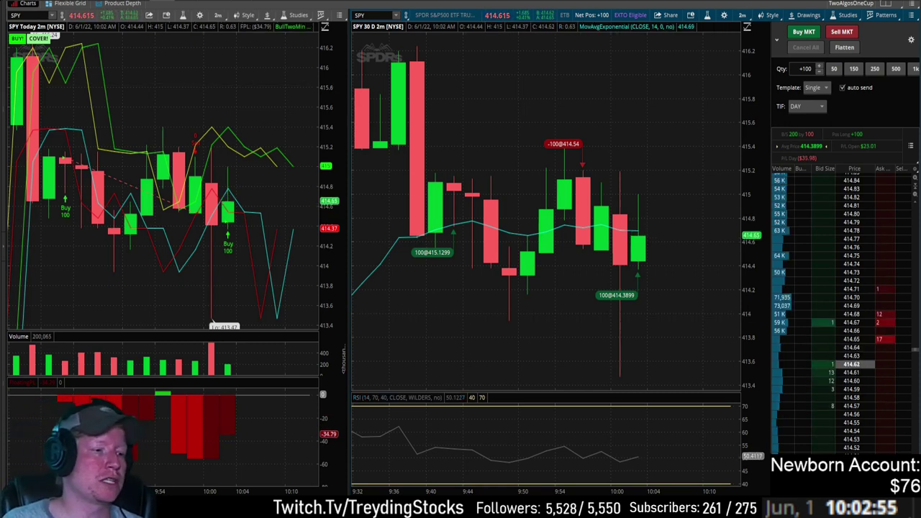
key("alt+Tab")
left_click(396, 243)
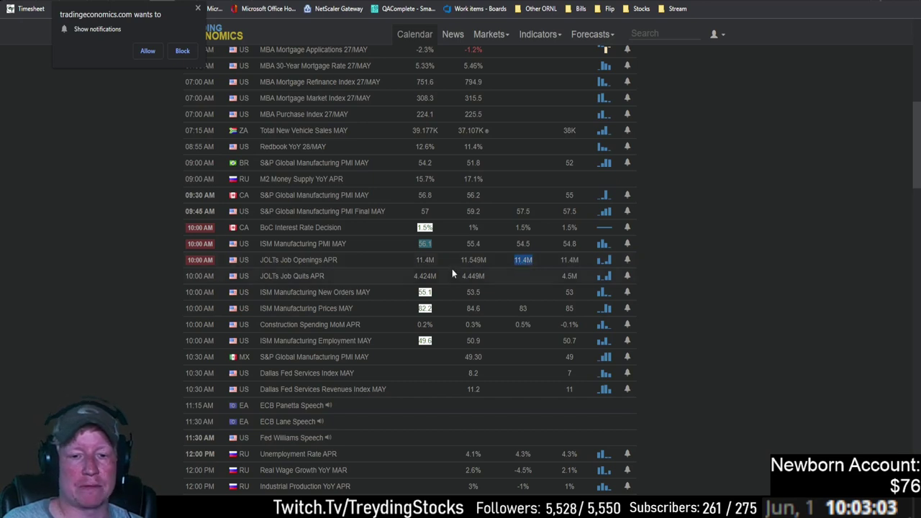
key("alt+Tab")
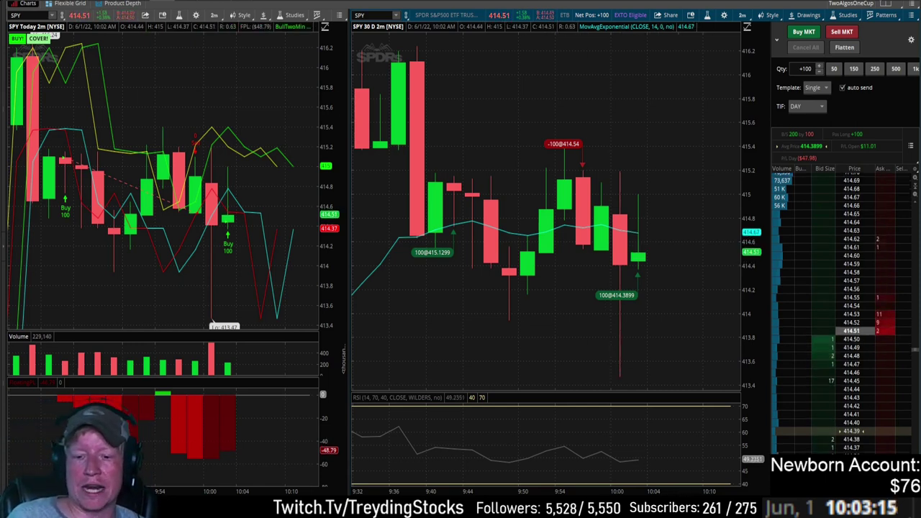
Examine SPY's price action around the latest 100-share entry against the previous session on the 30 D : 2m chart
scroll(697, 343, "down", 3)
scroll(697, 343, "up", 2)
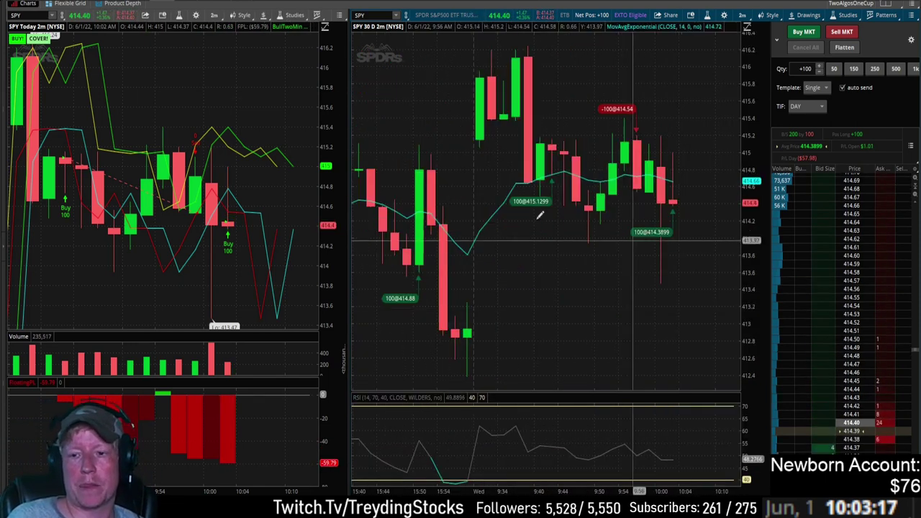
left_click_drag(539, 211, 489, 247)
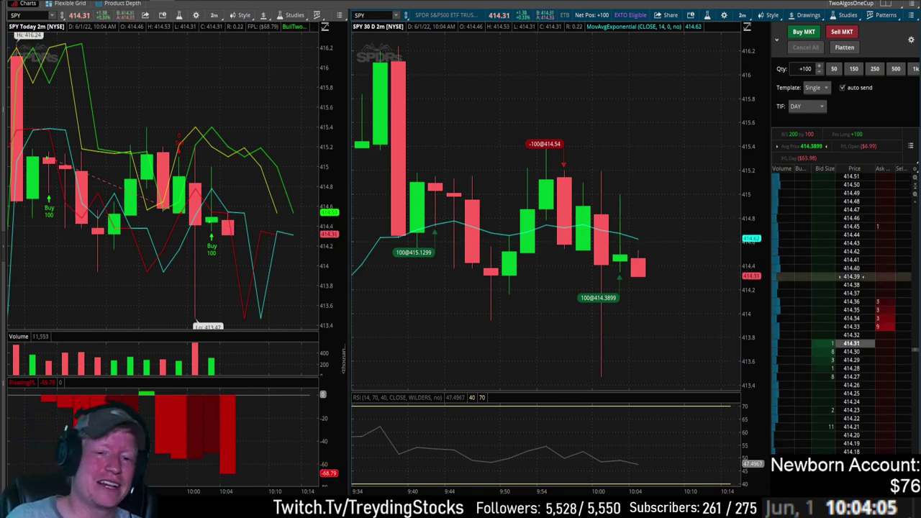
scroll(623, 219, "down", 5)
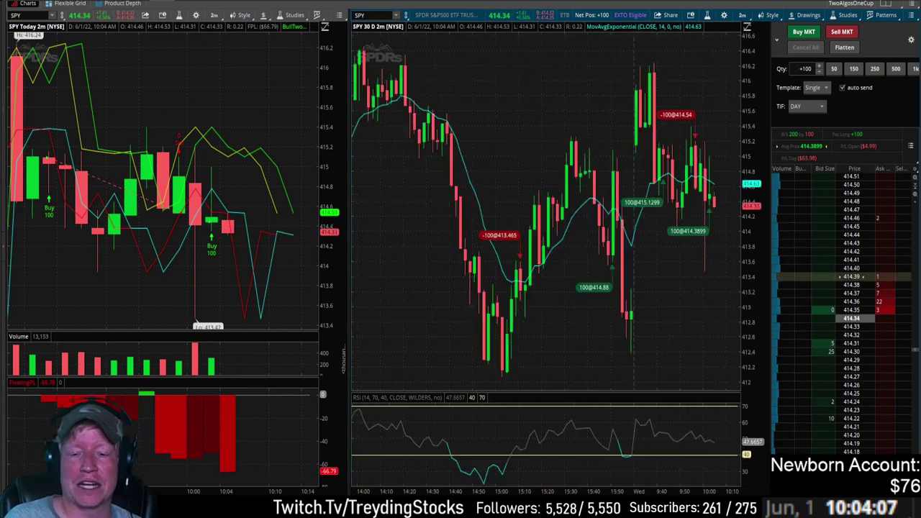
scroll(624, 219, "up", 6)
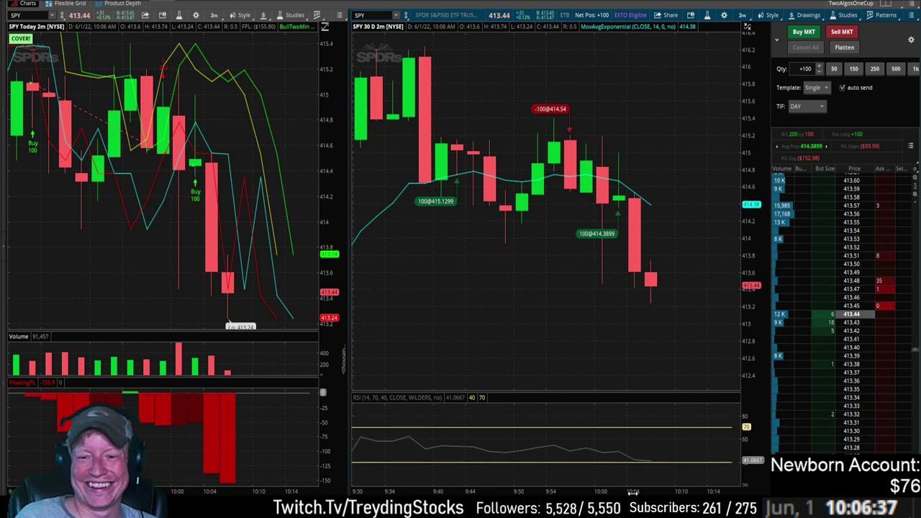
Place a price level at $412.93 at the previous session's last candle on the 30 D : 2m SPY chart
scroll(548, 216, "down", 5)
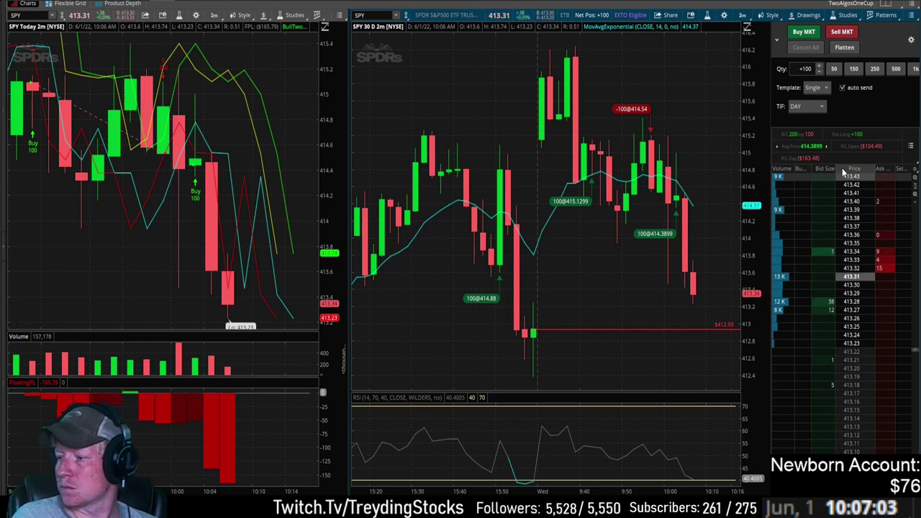
left_click(843, 169)
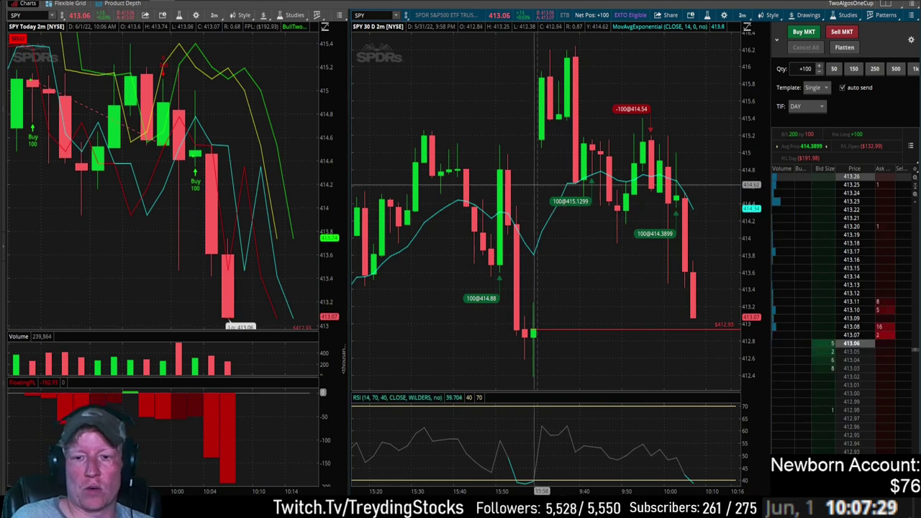
Compare SPY's price with the $412.93 level and flatten the 100-share long position on the sell signal
scroll(519, 159, "up", 3)
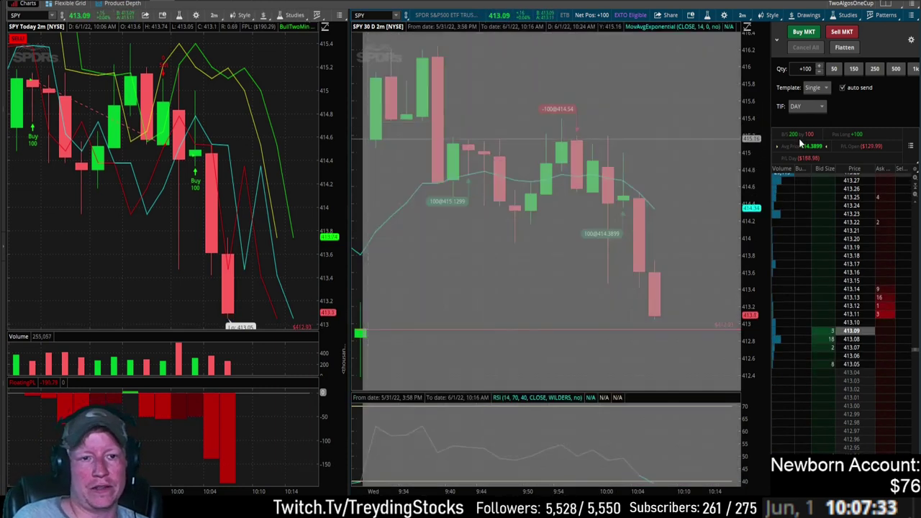
scroll(433, 164, "up", 2)
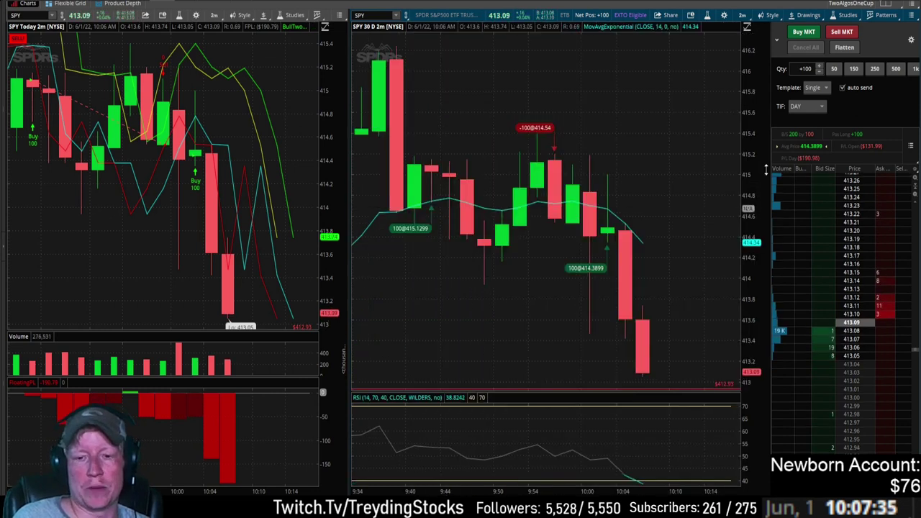
scroll(662, 353, "down", 3)
scroll(411, 206, "up", 3)
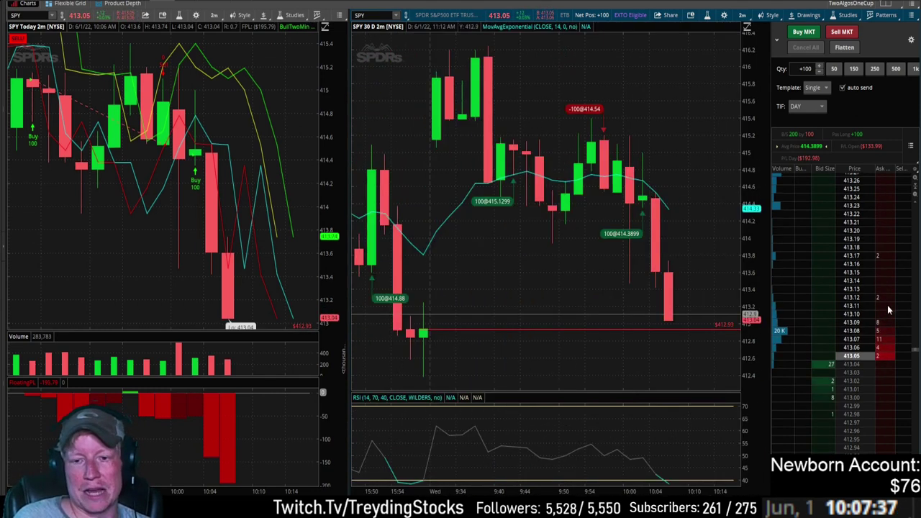
scroll(374, 186, "left", 1)
scroll(534, 149, "right", 2)
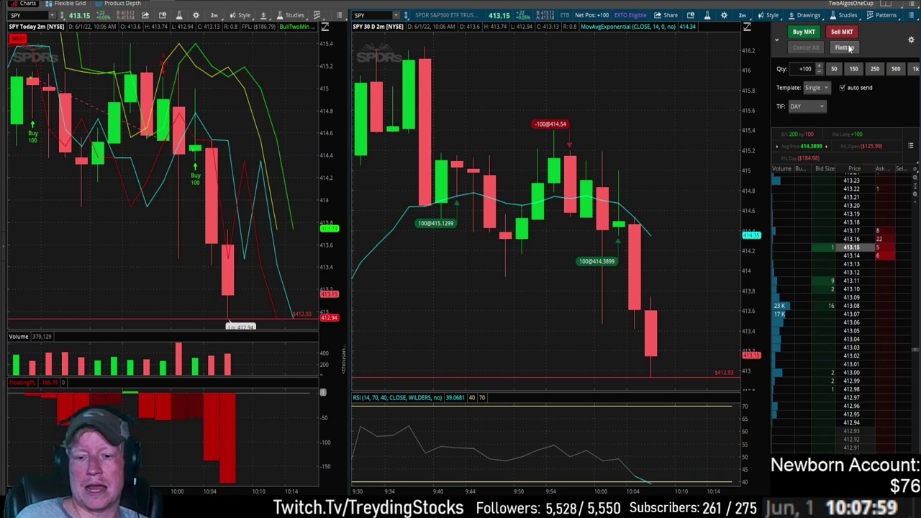
left_click(849, 48)
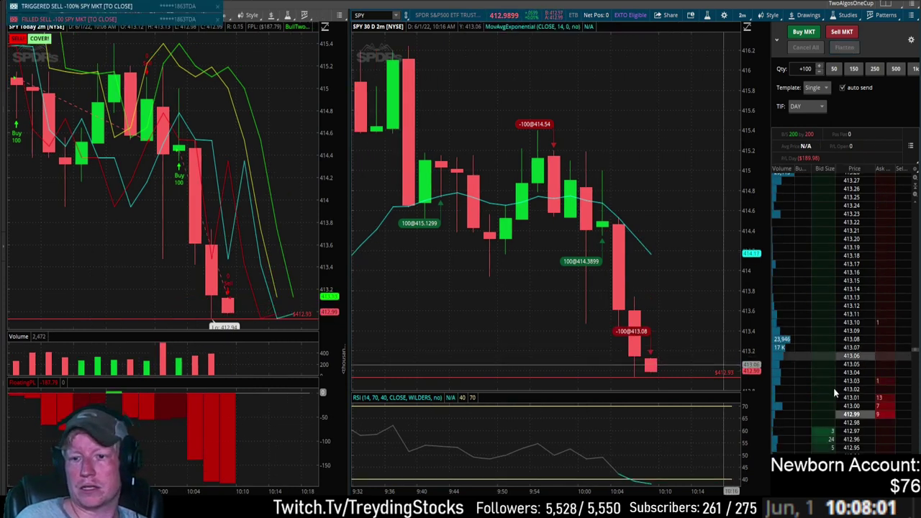
Open a 100-share SPY short position at market on the algorithm's short signal
scroll(547, 216, "down", 3)
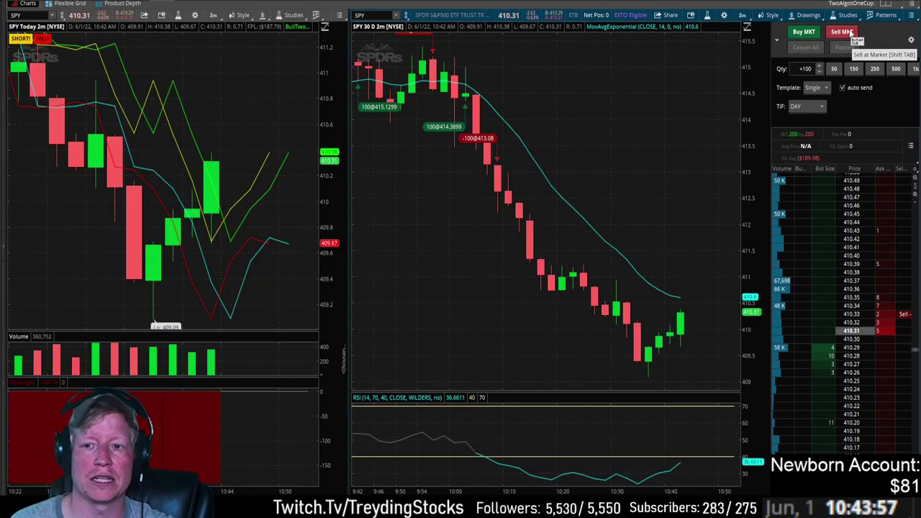
left_click(852, 32)
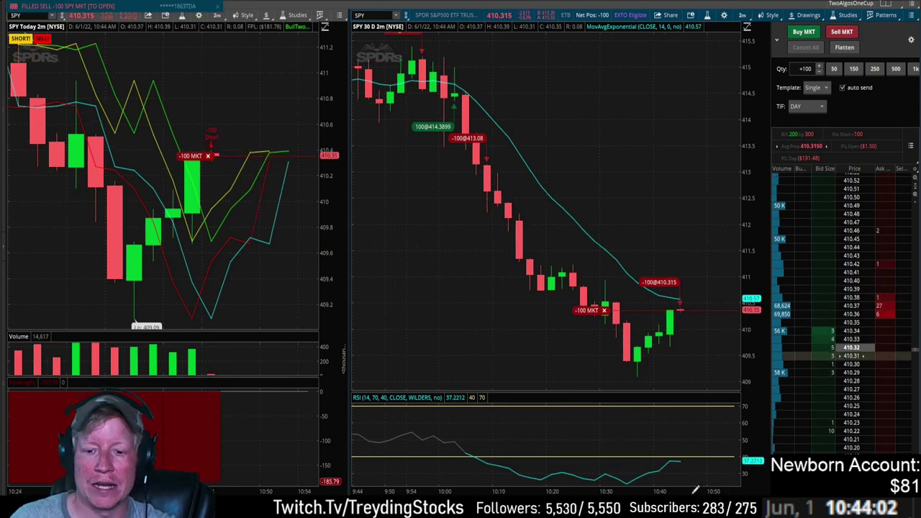
Examine SPY's decline since the open and the new short entry against the moving average on the 30 D : 2m chart
scroll(616, 187, "down", 3)
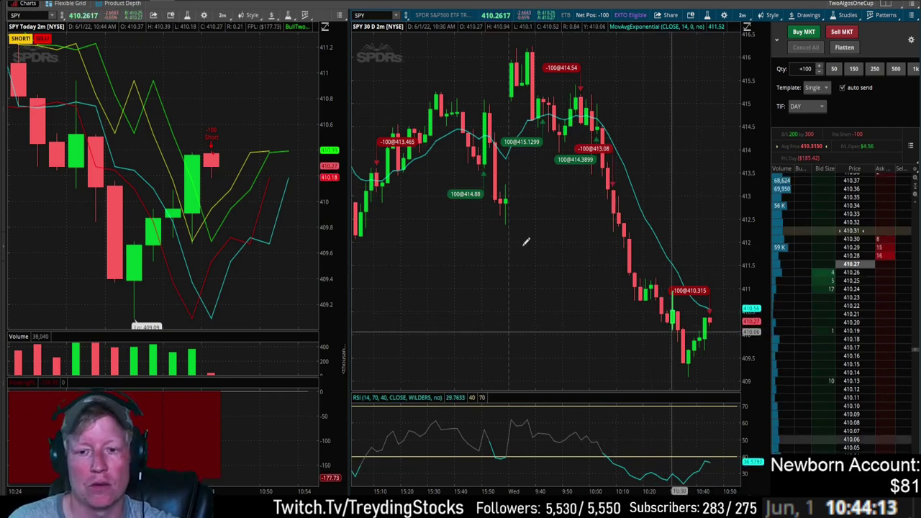
mouse_move(482, 302)
left_mouse_down()
mouse_move(738, 327)
mouse_move(710, 313)
left_mouse_up()
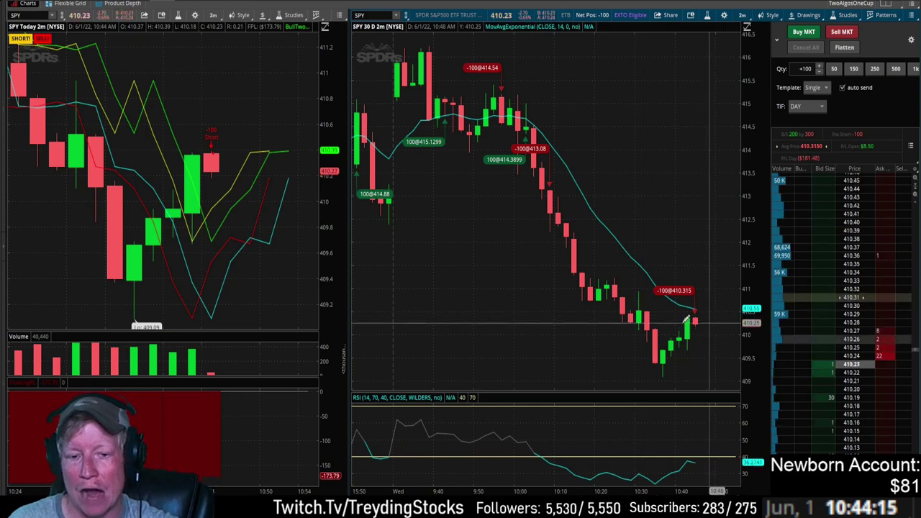
left_click_drag(504, 293, 745, 287)
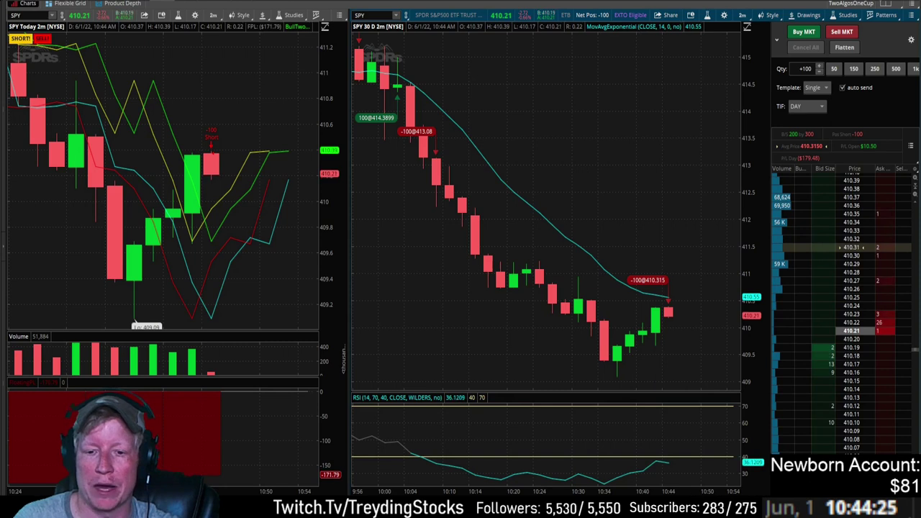
scroll(618, 221, "down", 5)
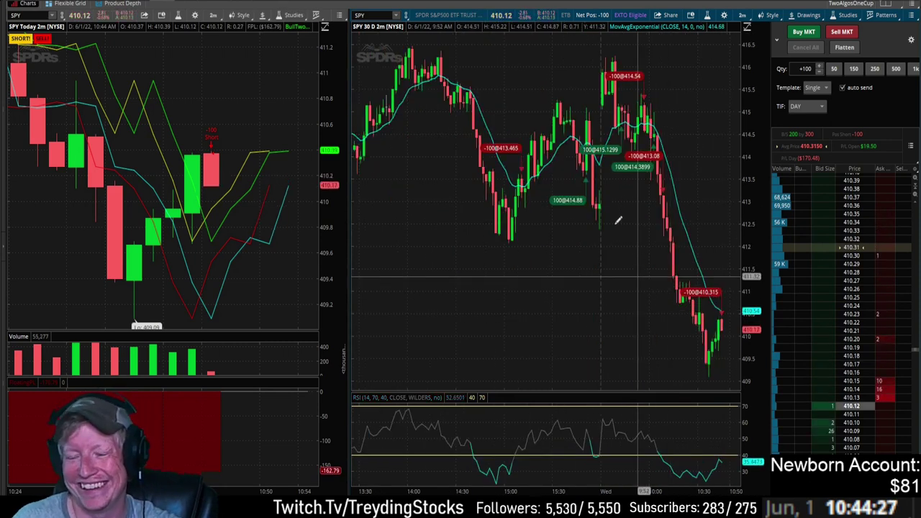
left_click_drag(556, 295, 902, 332)
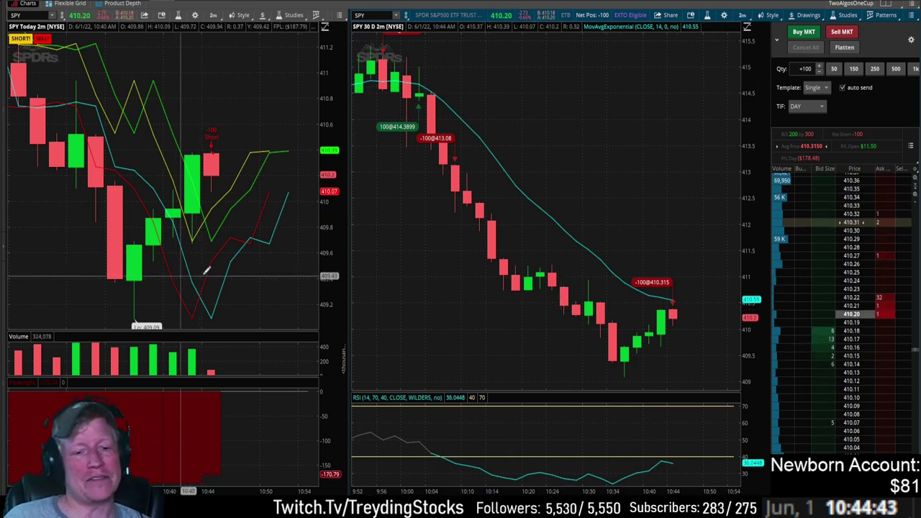
left_click(290, 14)
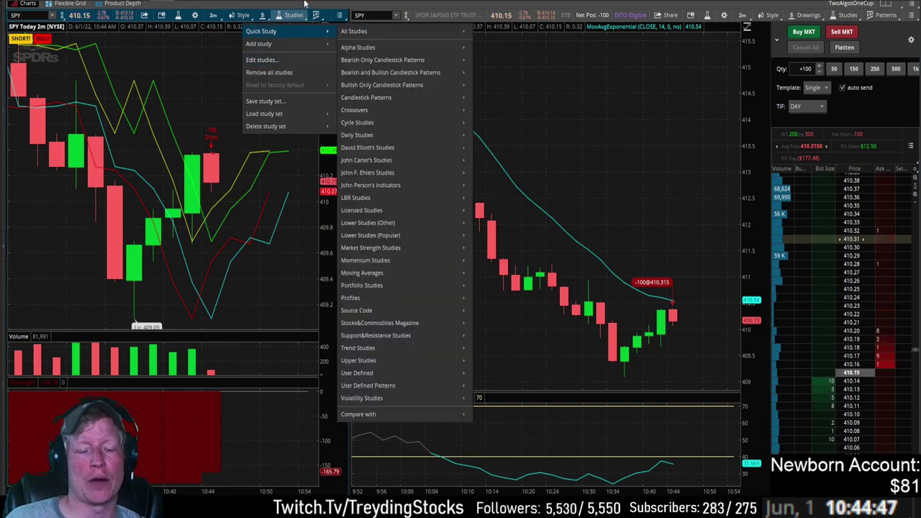
left_click(290, 14)
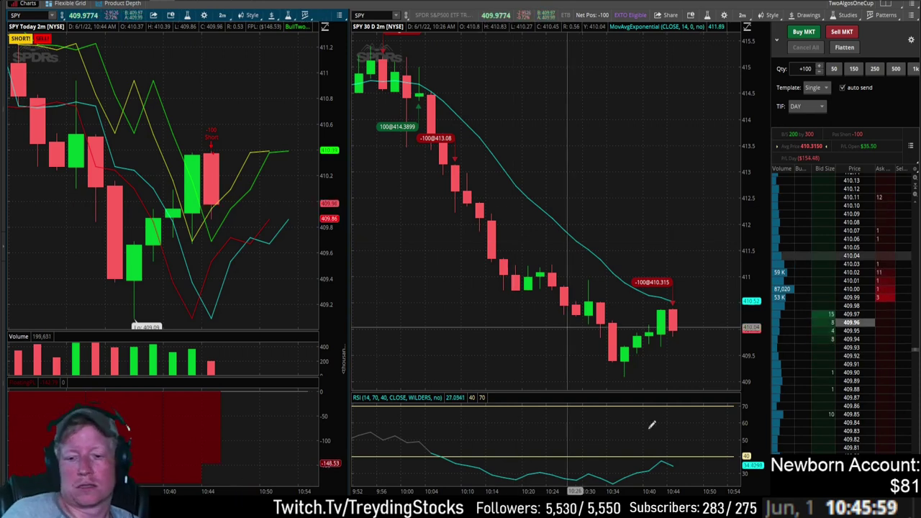
Examine today's SPY trade entries and exits against the moving average on the 30 D : 2m chart
scroll(650, 257, "down", 4)
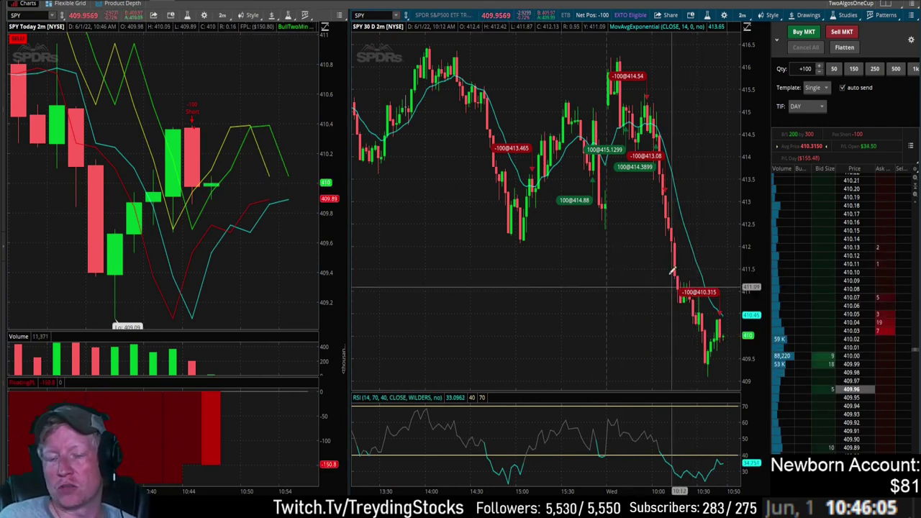
scroll(483, 145, "up", 2)
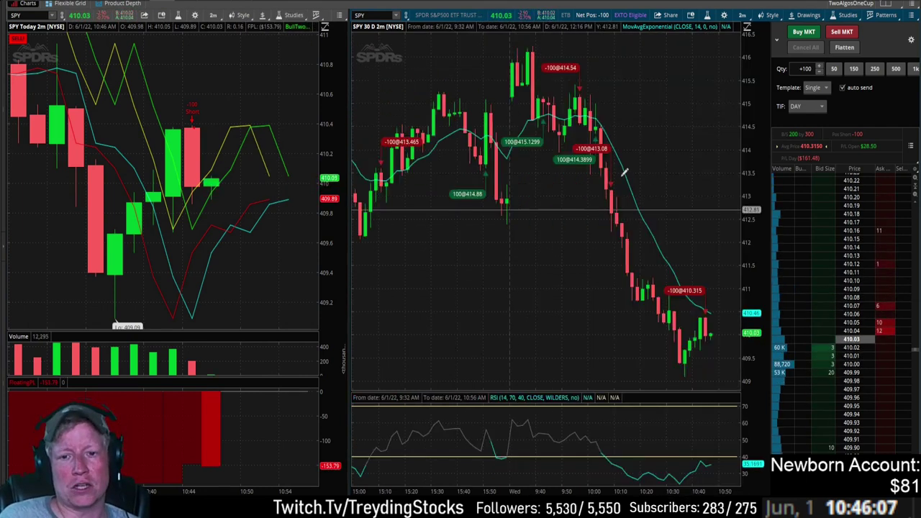
left_click_drag(483, 143, 812, 168)
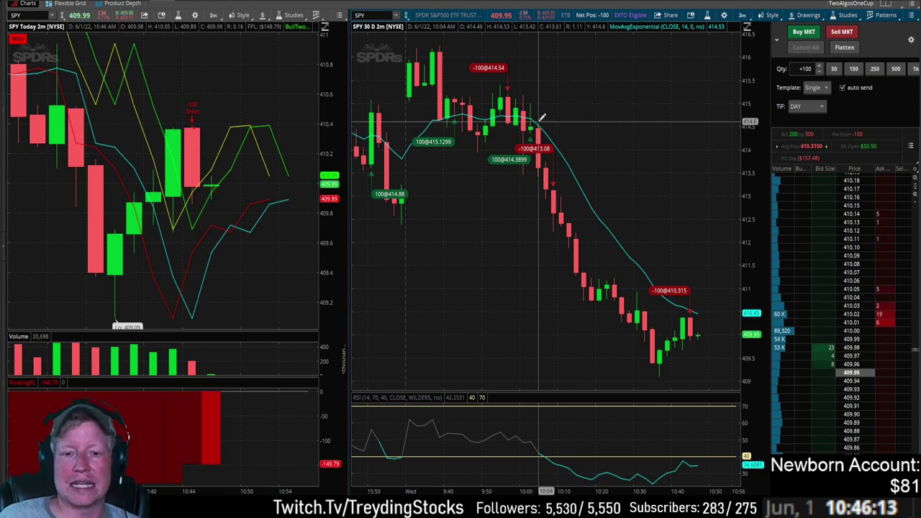
left_click_drag(605, 123, 421, 64)
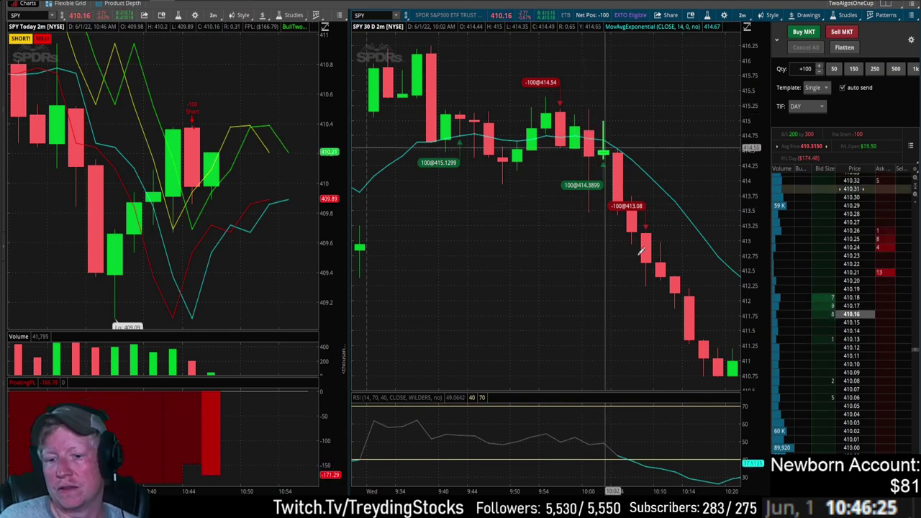
scroll(699, 436, "down", 5)
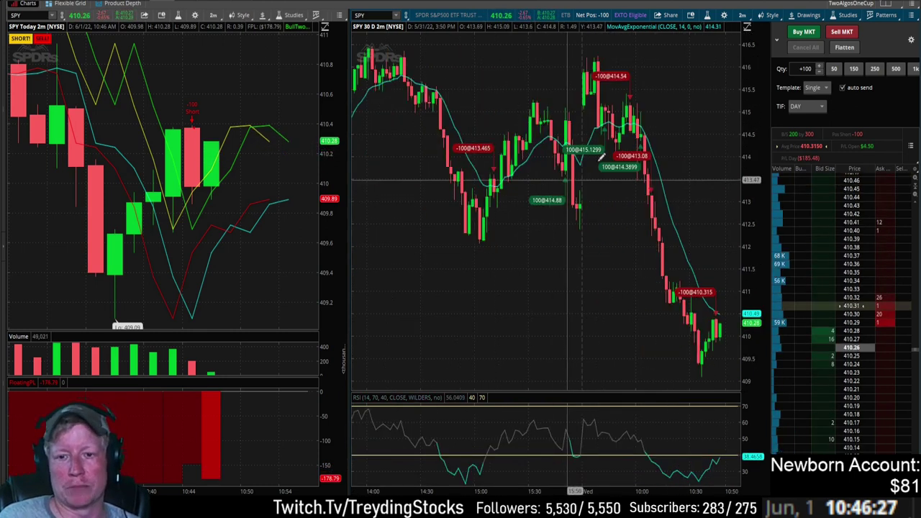
scroll(597, 165, "up", 3)
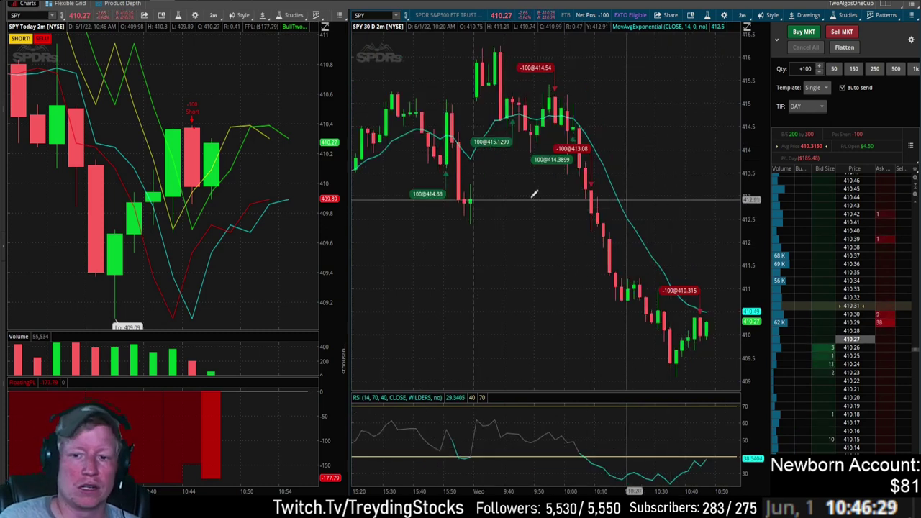
scroll(650, 189, "up", 3)
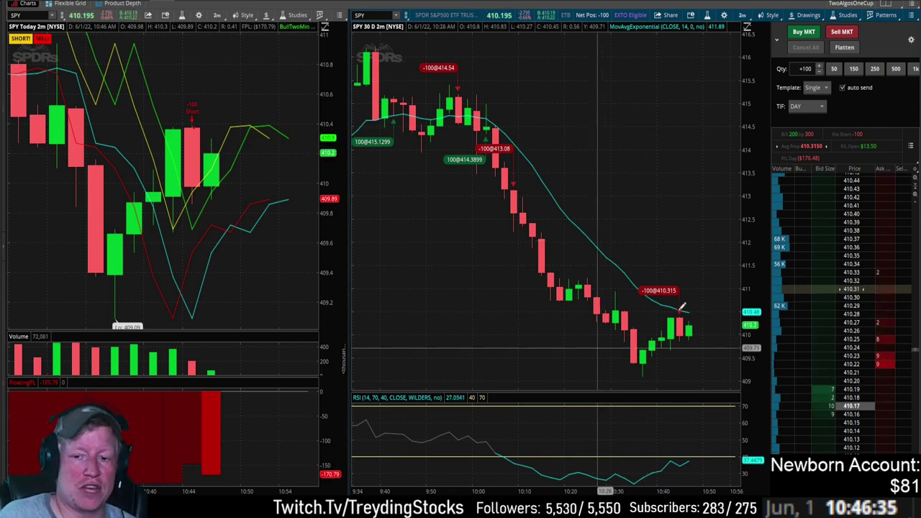
scroll(461, 257, "up", 2)
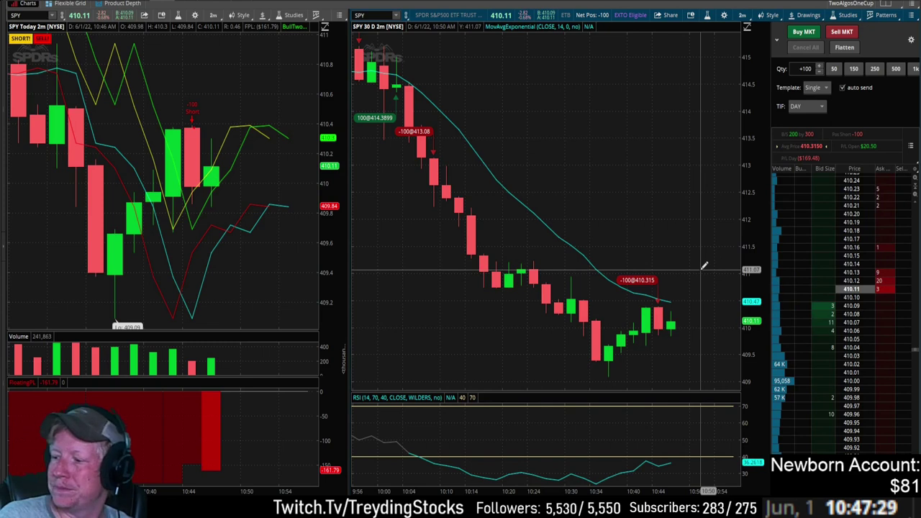
Examine the candles around the 410.315 short entry up close and against the morning's decline and the RSI
mouse_move(710, 319)
left_mouse_down()
mouse_move(469, 302)
mouse_move(459, 314)
left_mouse_up()
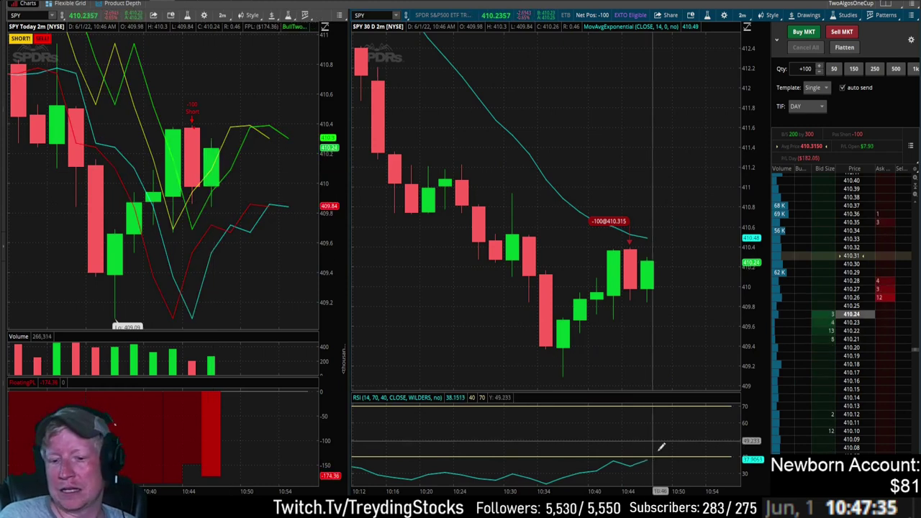
scroll(655, 364, "down", 5)
scroll(513, 234, "up", 5)
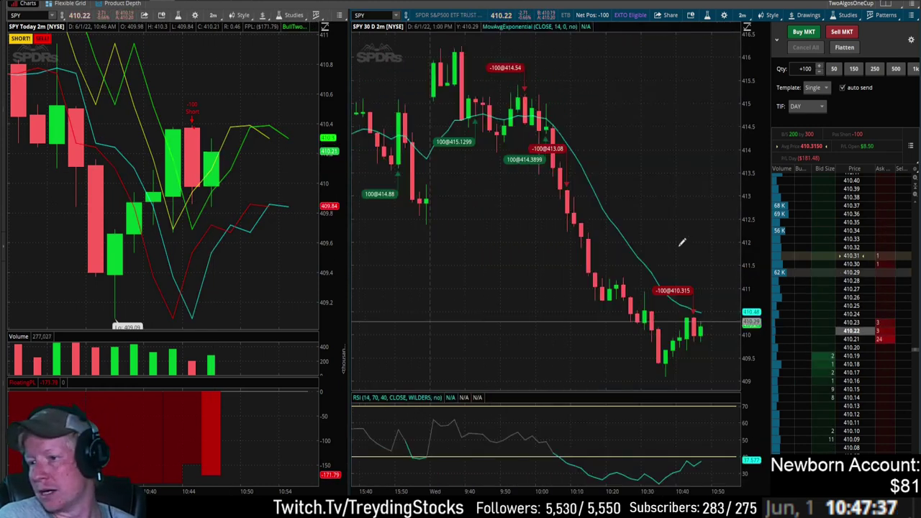
left_click_drag(480, 220, 752, 288)
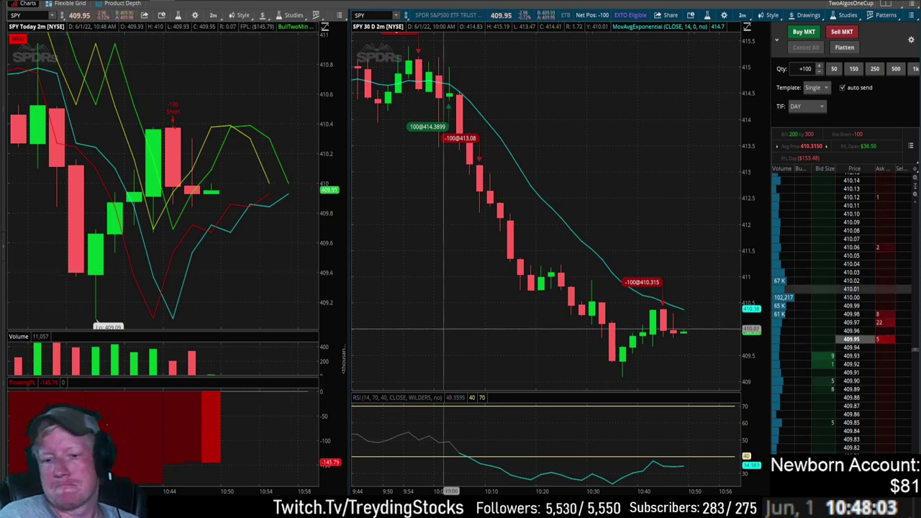
scroll(565, 311, "up", 2)
scroll(565, 311, "up", 2)
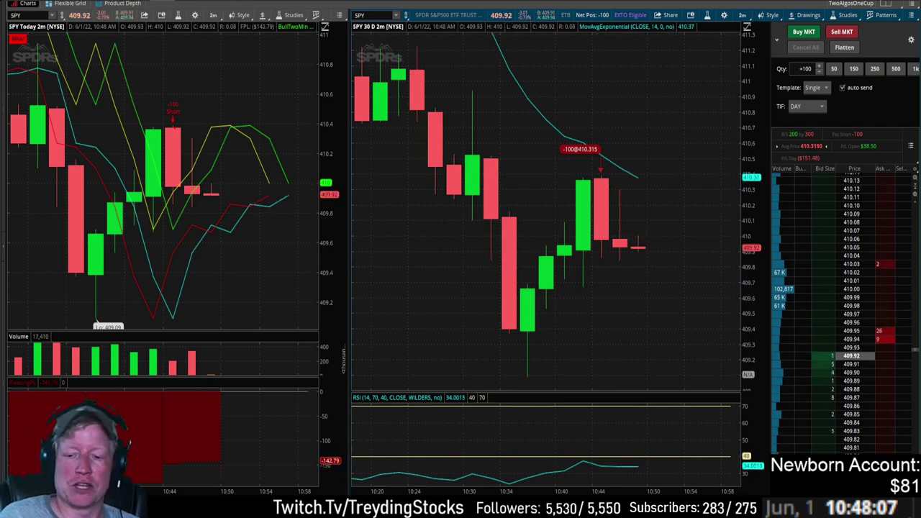
scroll(639, 247, "down", 5)
scroll(638, 247, "up", 3)
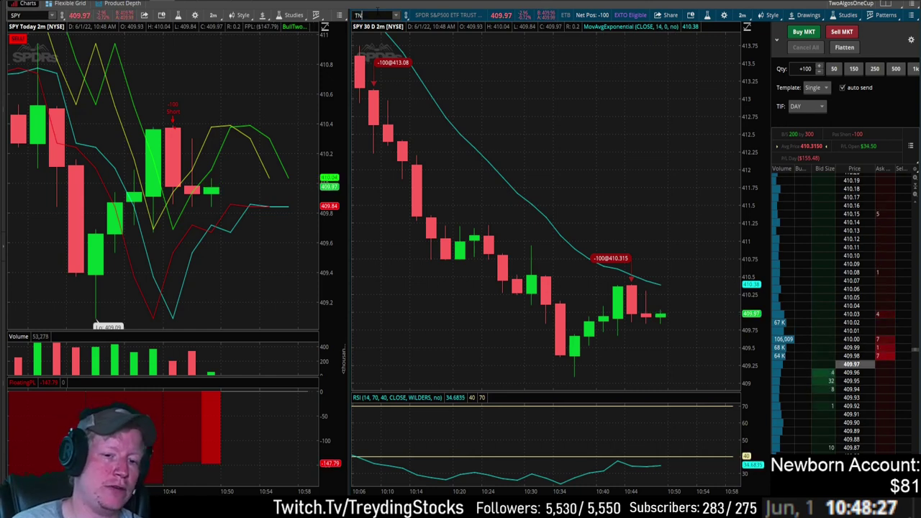
Check TNXP's candles for today on the 30 D : 2m chart and return that chart to SPY
key("Return")
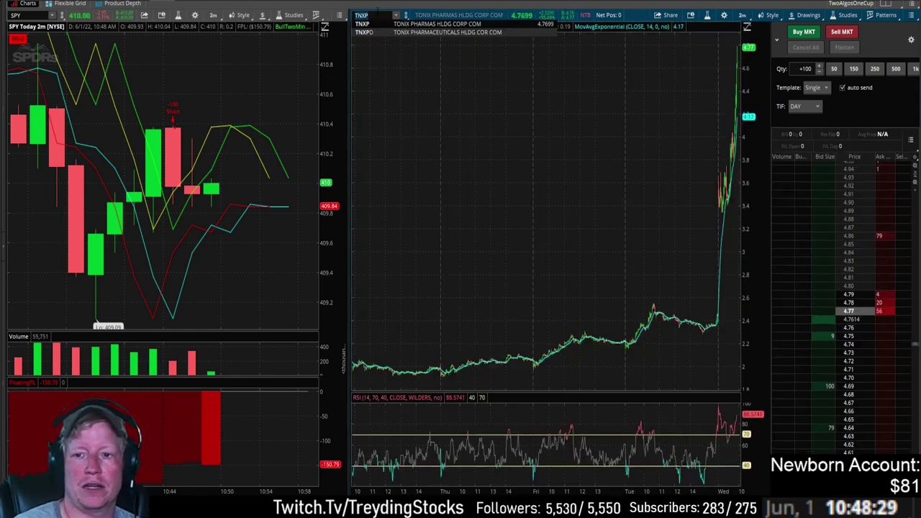
left_click_drag(740, 196, 474, 196)
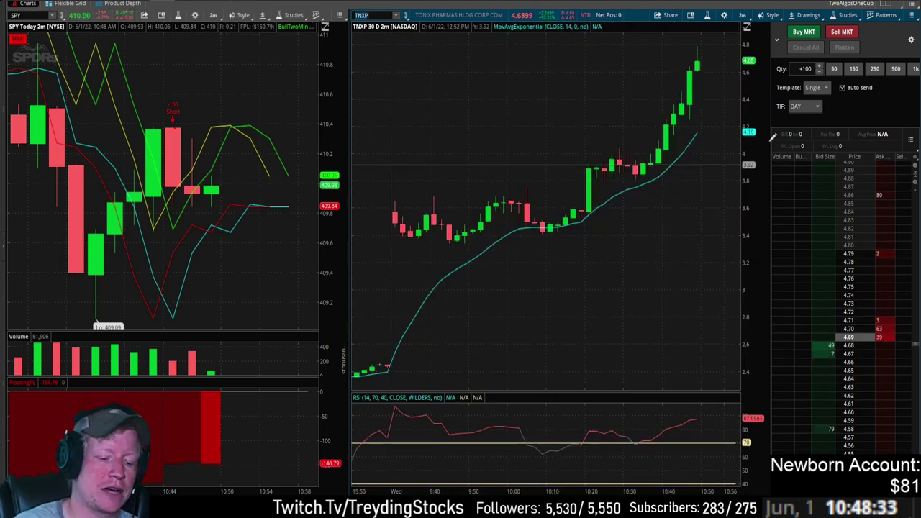
type("SPY")
key("Return")
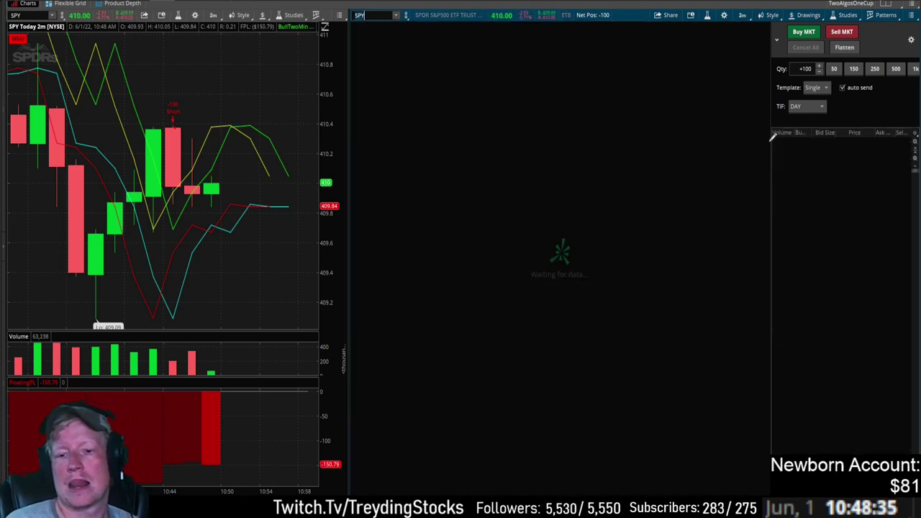
Place a price level at $409.84 at the low of the 10:46 candle on the SPY Today 2m chart
left_click_drag(739, 238, 694, 237)
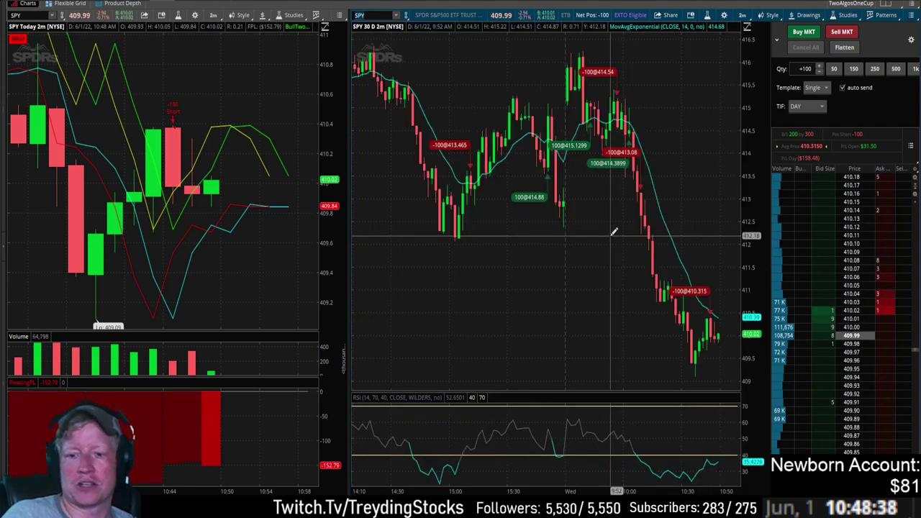
left_click_drag(740, 216, 611, 159)
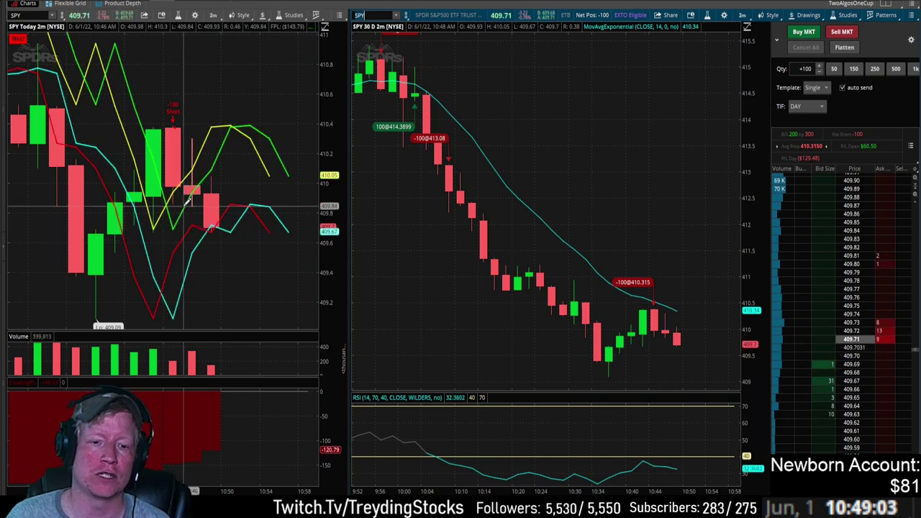
left_click(185, 206)
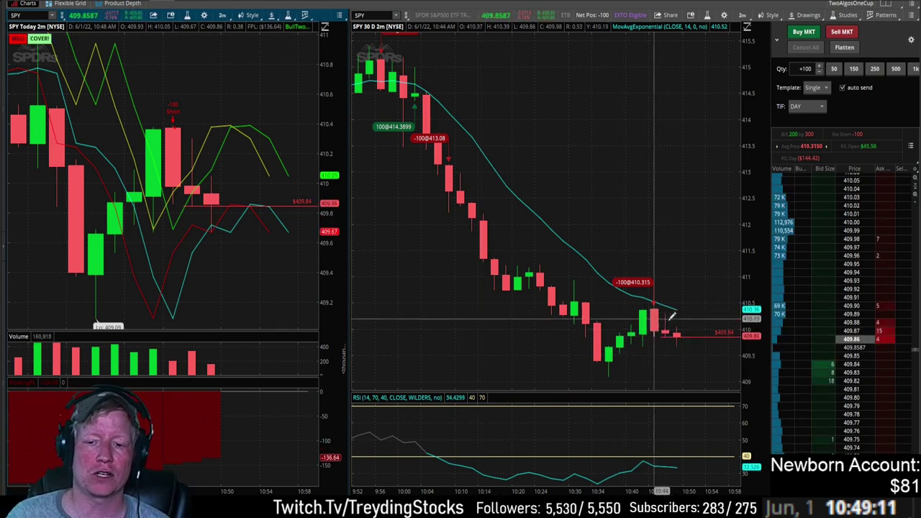
Compare SPY's price with the $409.84 level, the short entry and the earlier trades on the 30 D : 2m chart
scroll(634, 322, "down", 3)
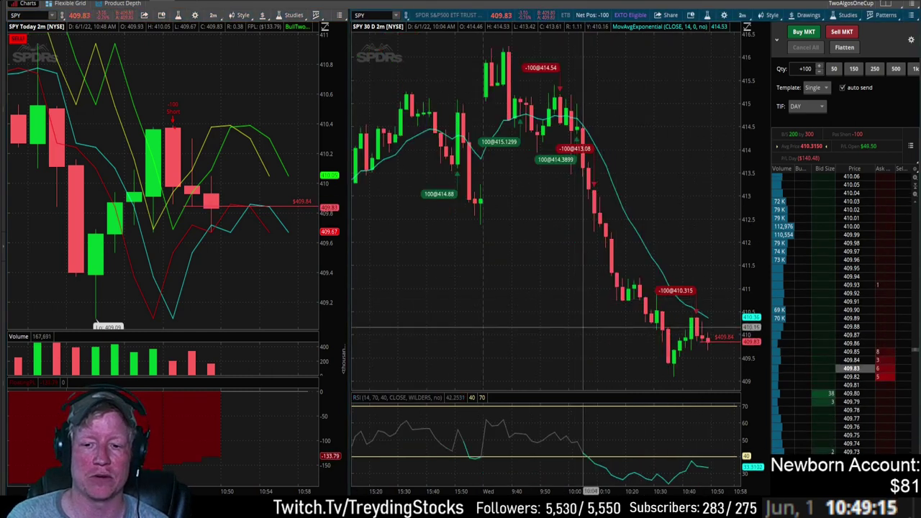
scroll(590, 328, "up", 3)
left_click_drag(509, 325, 737, 317)
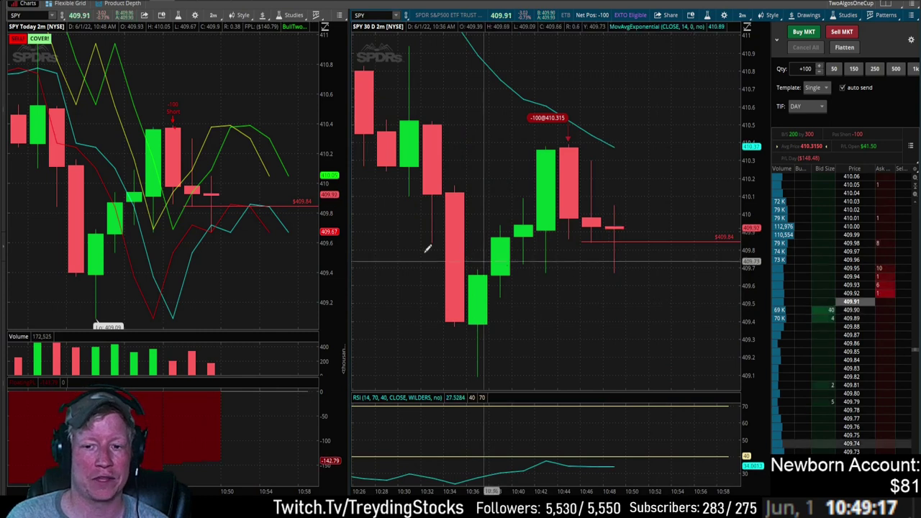
left_click_drag(421, 247, 740, 270)
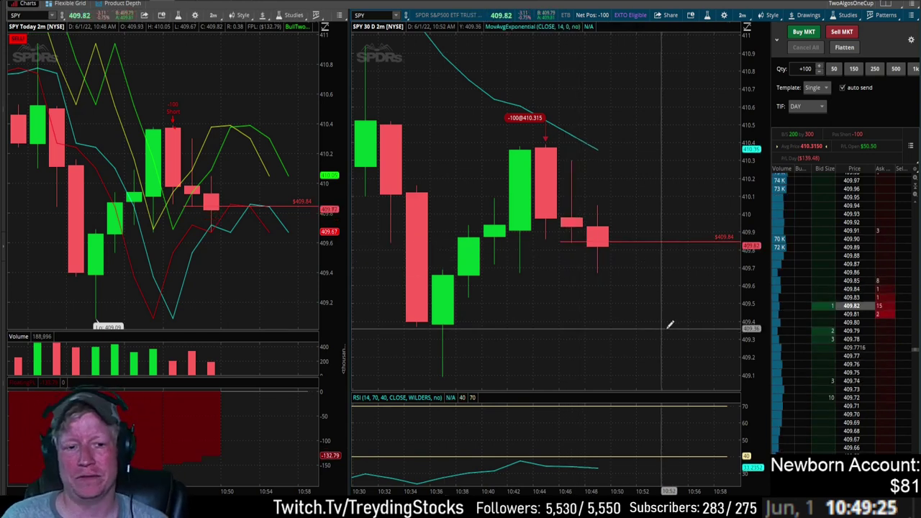
scroll(687, 453, "down", 5)
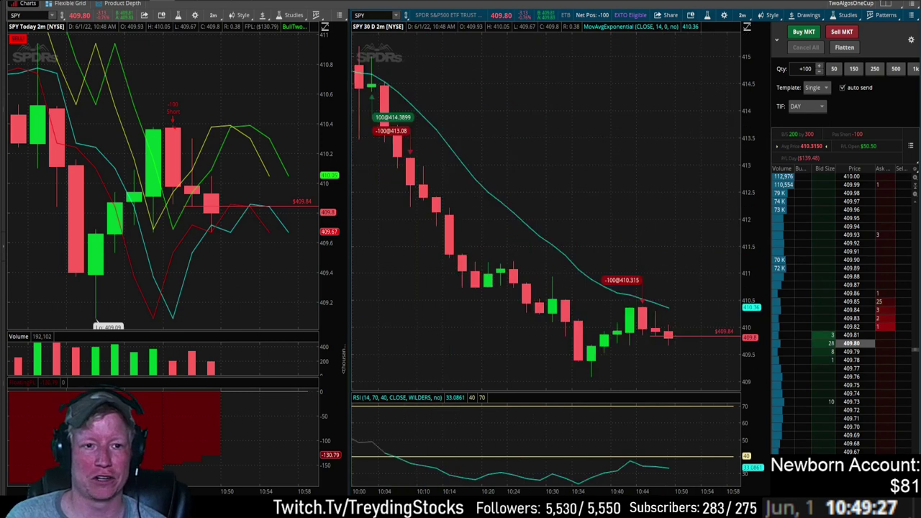
scroll(691, 317, "up", 5)
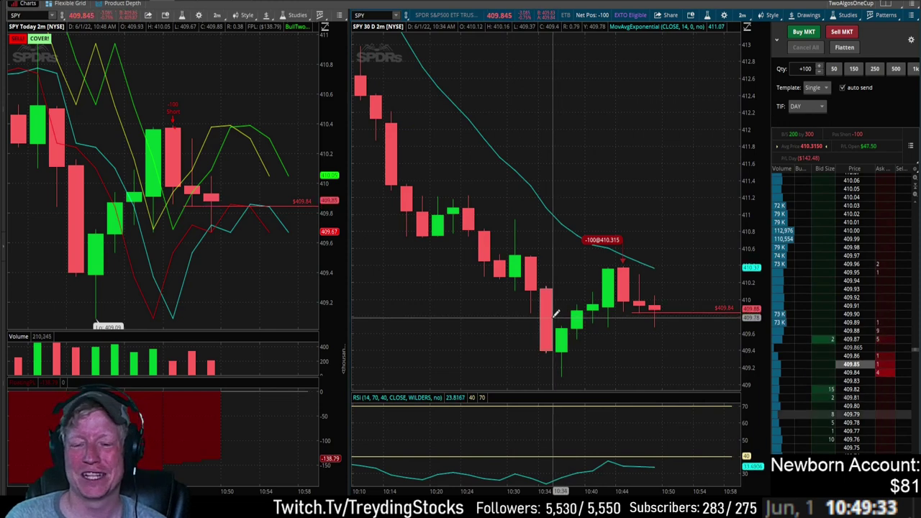
scroll(731, 334, "down", 5)
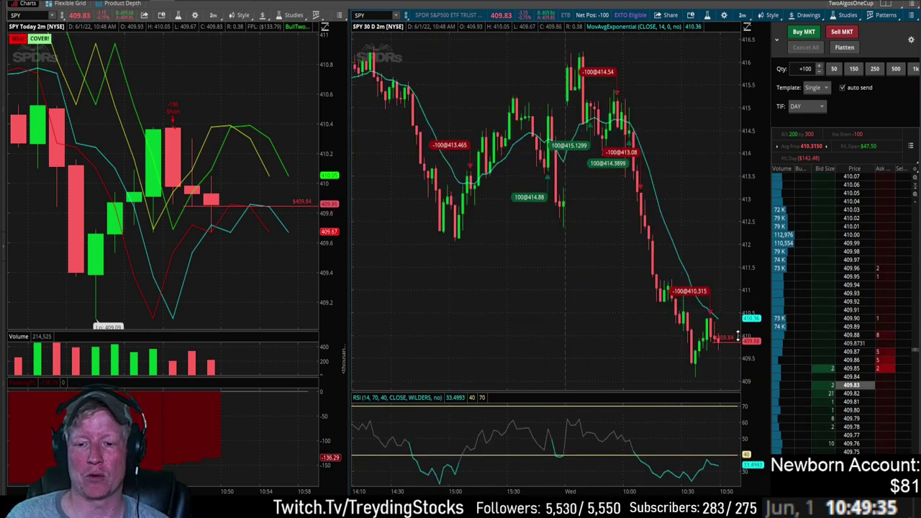
left_click_drag(500, 264, 763, 281)
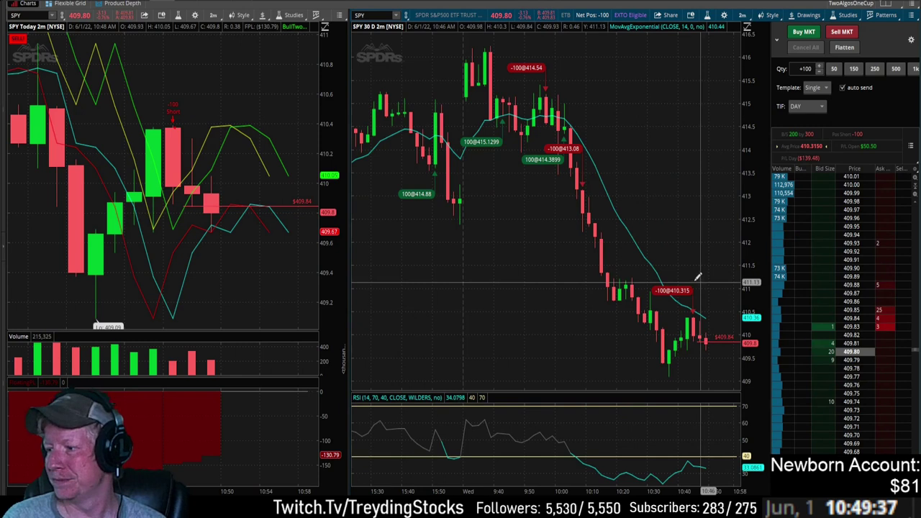
mouse_move(562, 254)
left_mouse_down()
mouse_move(738, 259)
mouse_move(741, 273)
left_mouse_up()
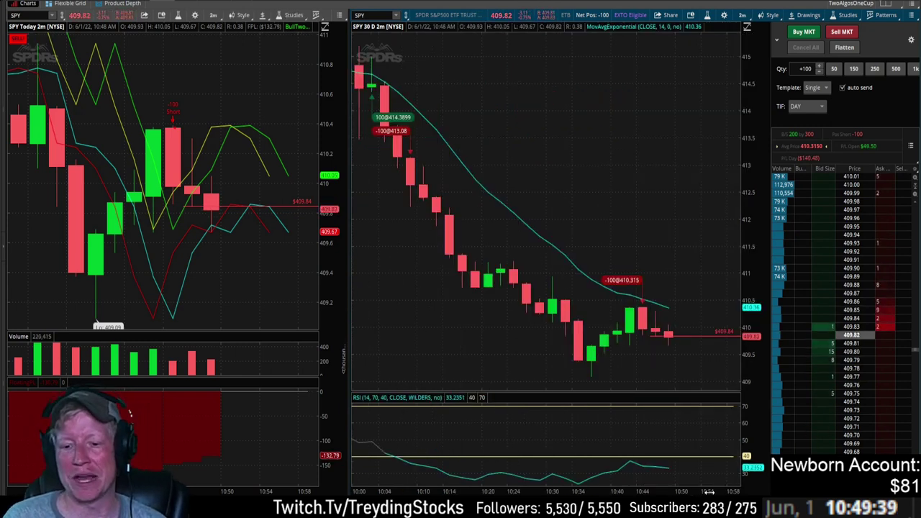
scroll(768, 301, "down", 5)
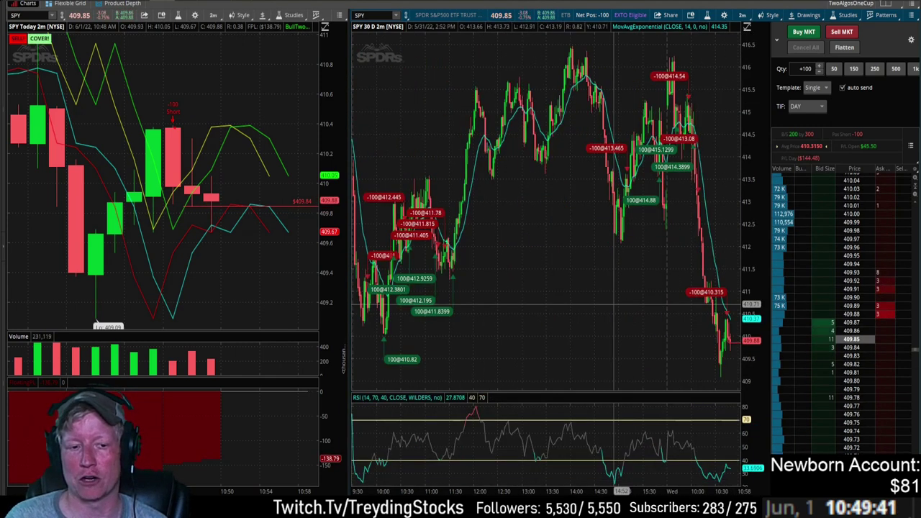
mouse_move(769, 301)
left_mouse_down()
mouse_move(600, 216)
mouse_move(551, 317)
left_mouse_up()
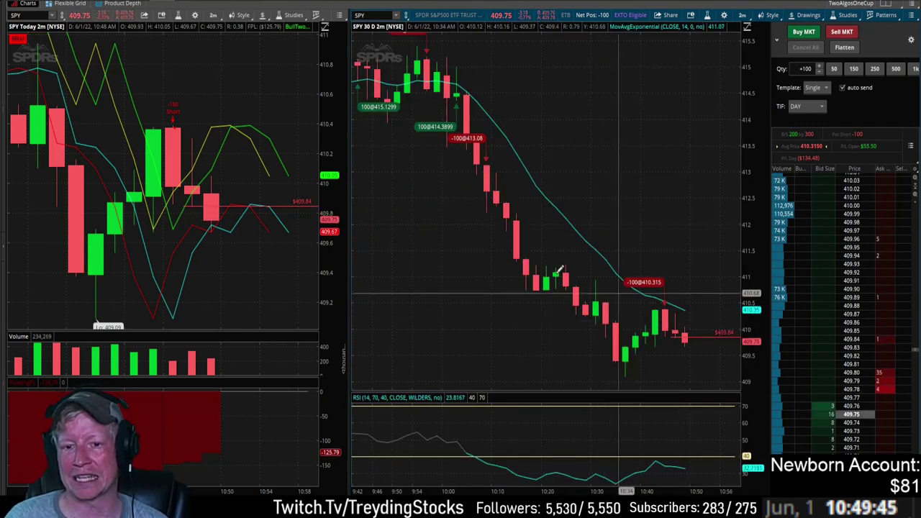
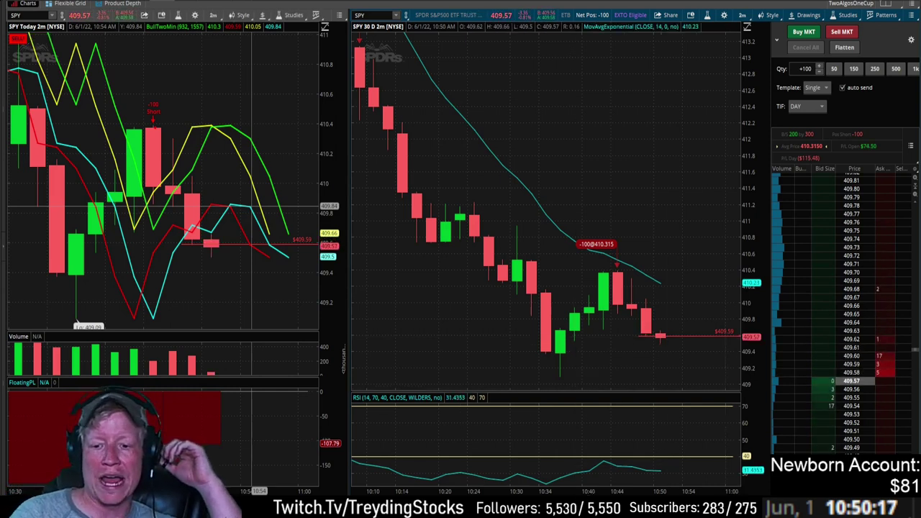
Compare SPY's current candle with the $409.59 level and the moving average on the 30 D : 2m chart
scroll(609, 288, "down", 3)
left_click_drag(609, 288, 805, 346)
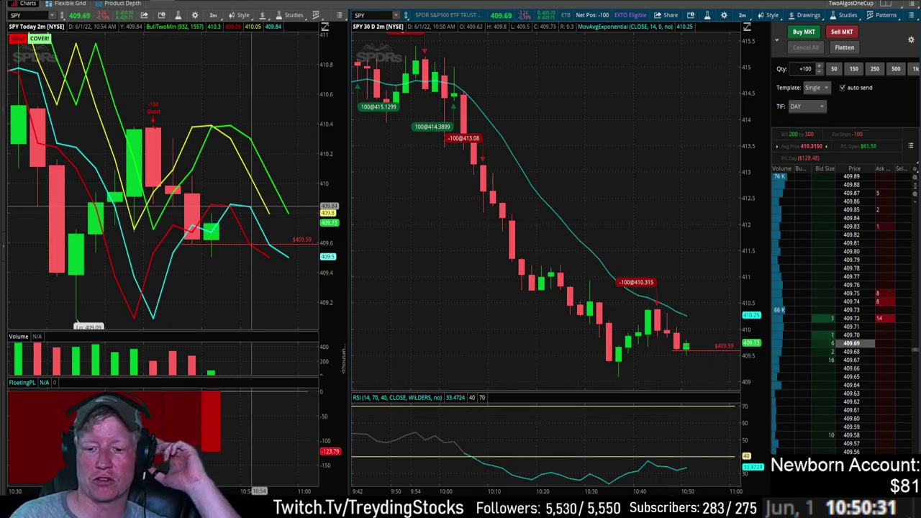
scroll(697, 360, "down", 3)
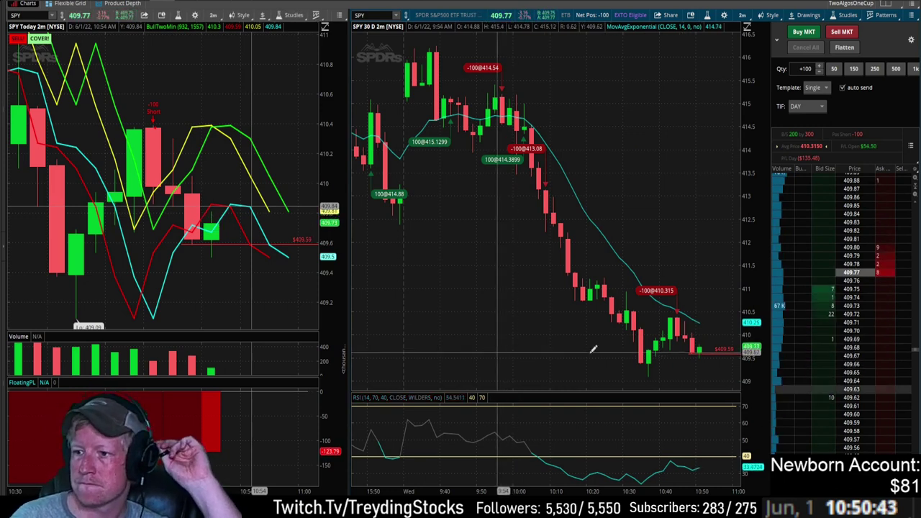
scroll(593, 349, "up", 3)
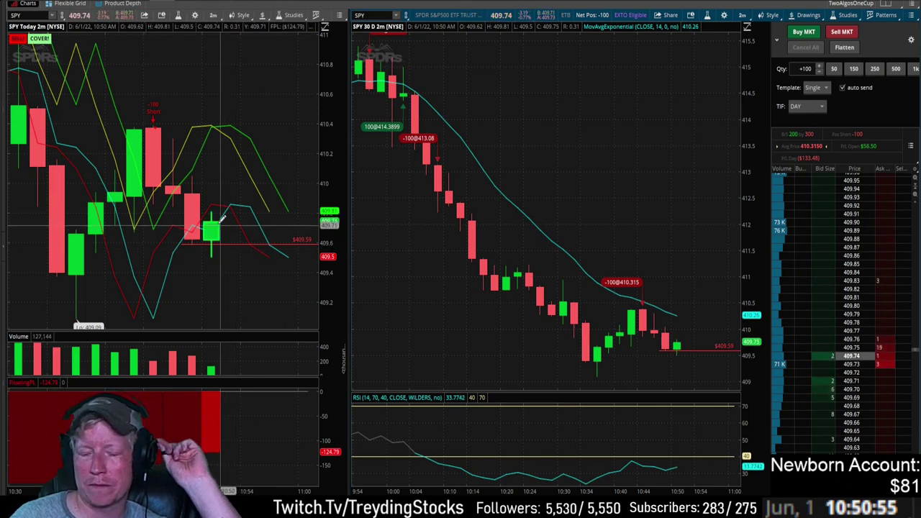
Cover the open 100-share SPY short by flattening the position
left_click_drag(432, 228, 738, 228)
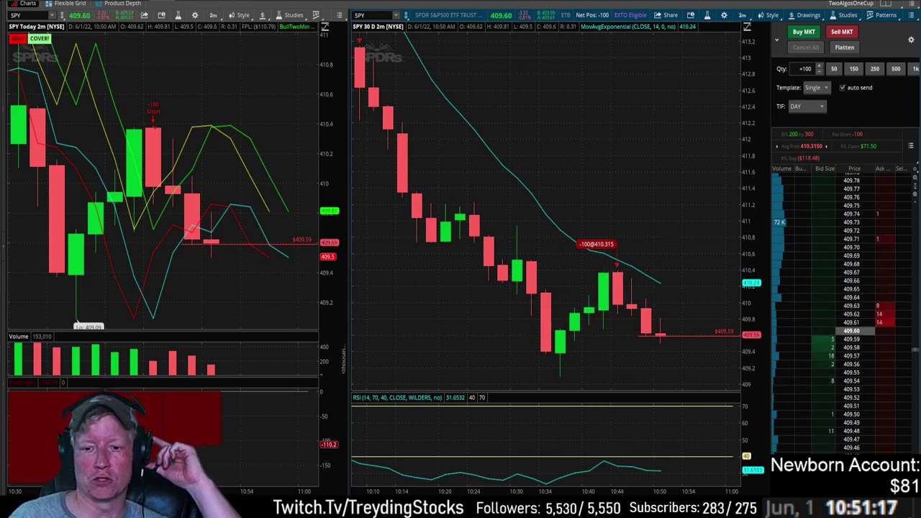
scroll(663, 337, "down", 5)
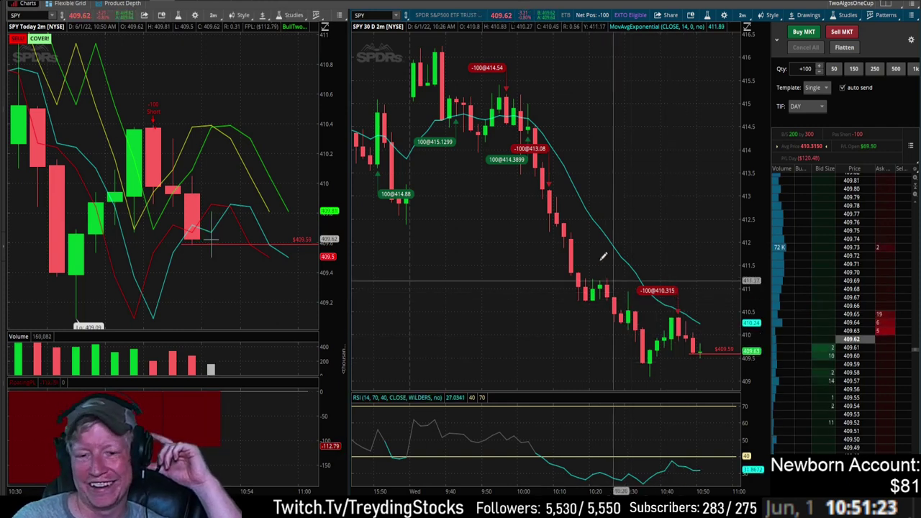
mouse_move(546, 292)
left_mouse_down()
mouse_move(738, 310)
mouse_move(489, 302)
left_mouse_up()
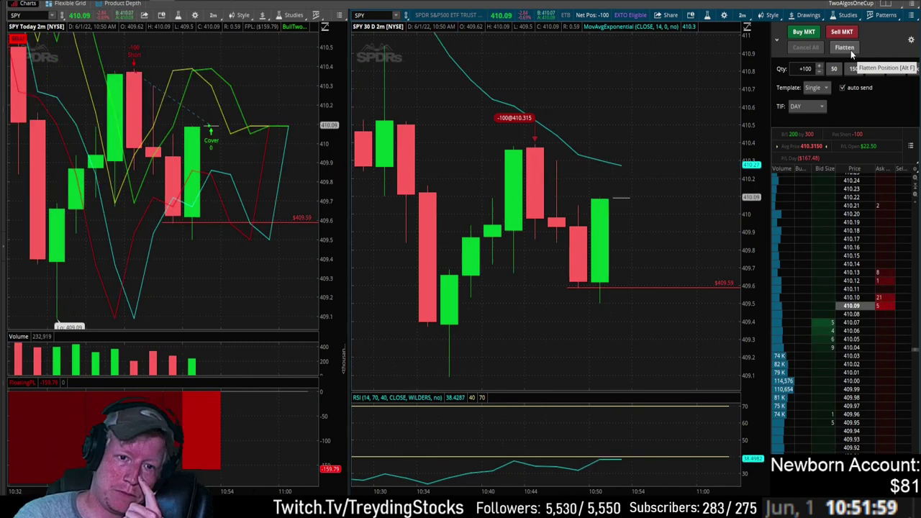
left_click(844, 47)
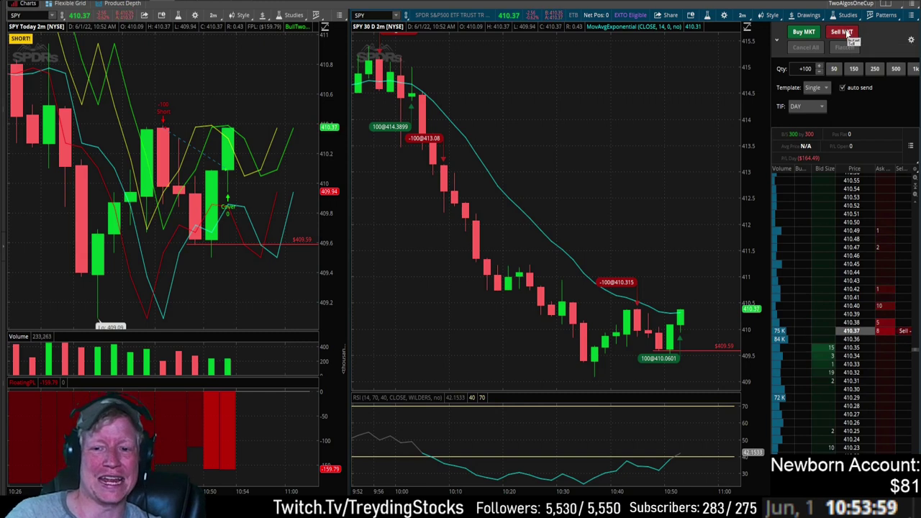
Sell short 100 SPY shares at market and compare the entry with the earlier trades on the 30 D : 2m chart
left_click(844, 33)
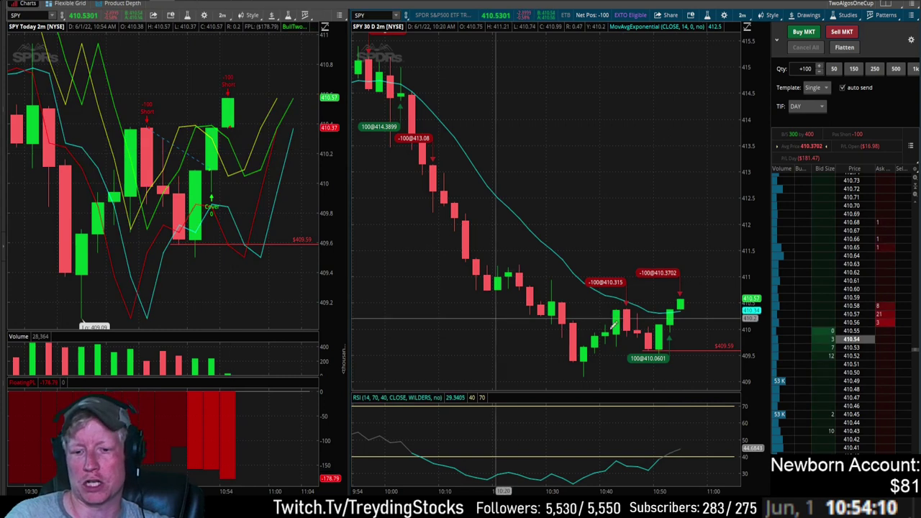
scroll(428, 243, "up", 2)
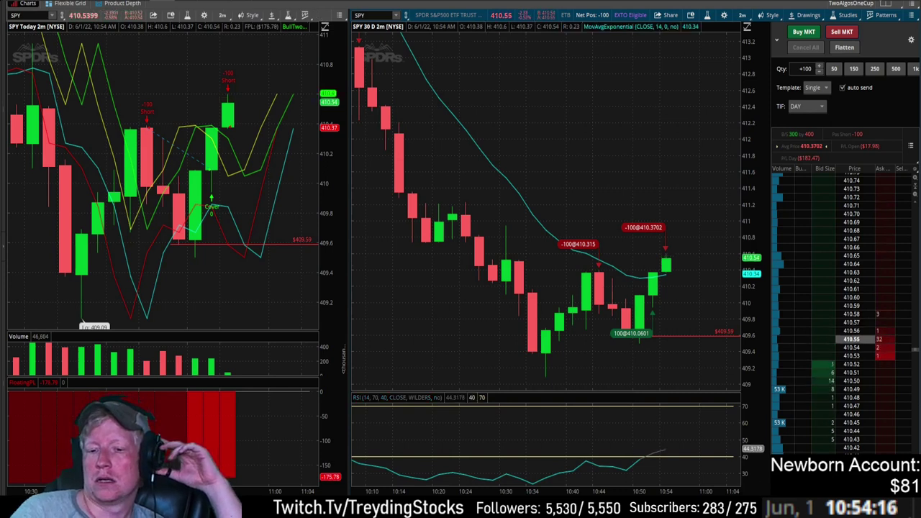
scroll(613, 315, "down", 3)
scroll(689, 335, "up", 3)
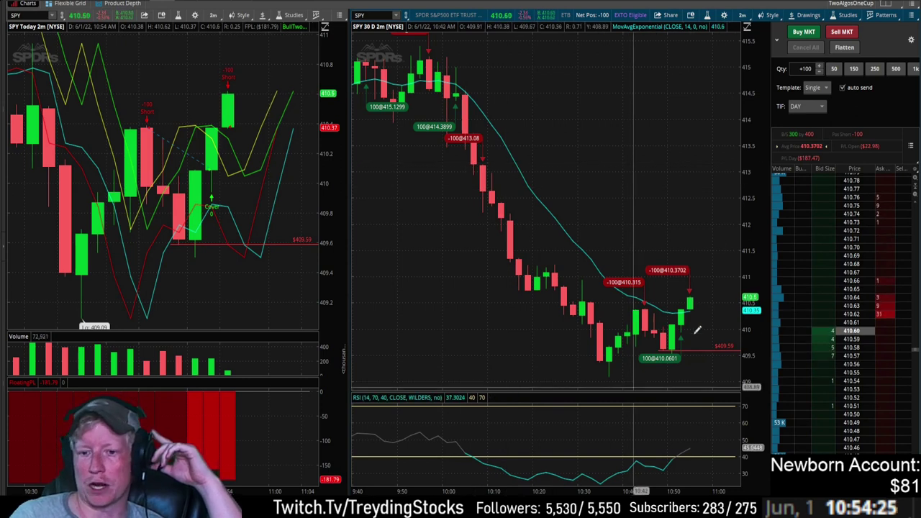
Remove the $409.59 price level from the 30 D : 2m chart
right_click(711, 350)
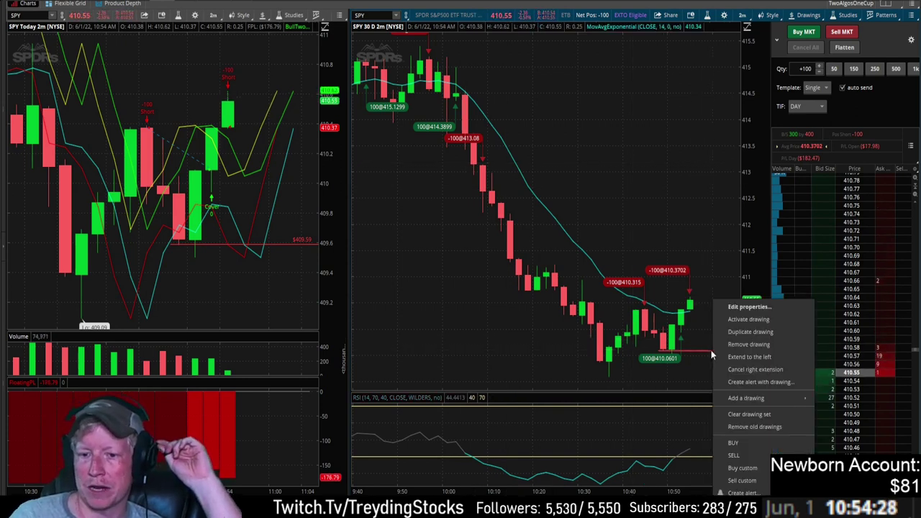
left_click(731, 350)
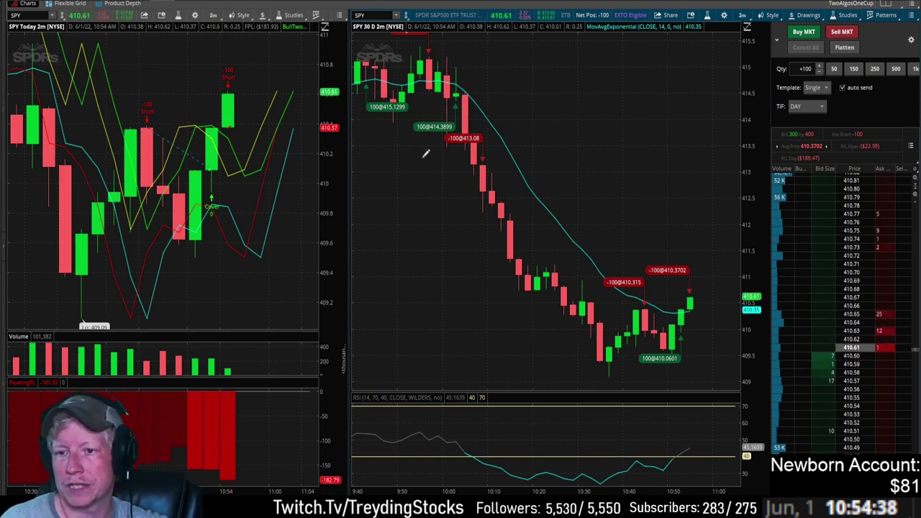
left_click_drag(494, 188, 720, 298)
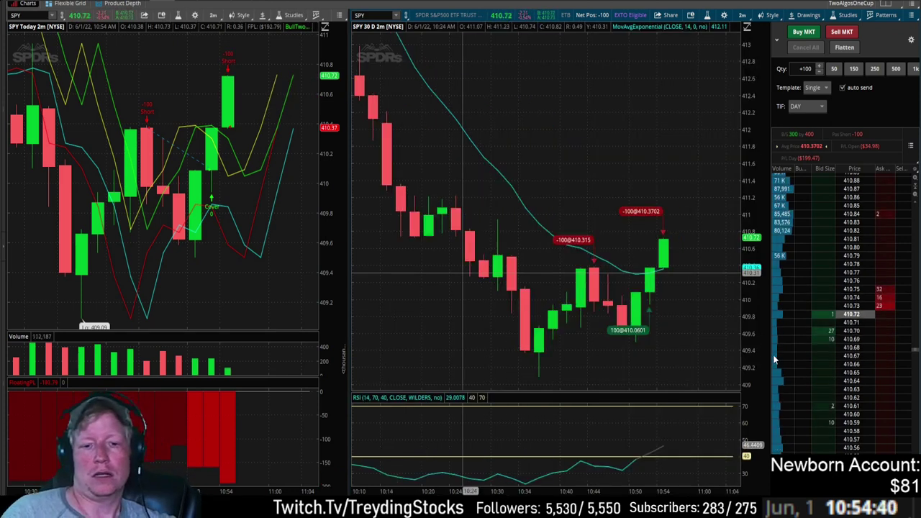
Compare SPY's current candle with the latest short entry and the moving average on the 30 D : 2m chart
scroll(547, 208, "up", 2)
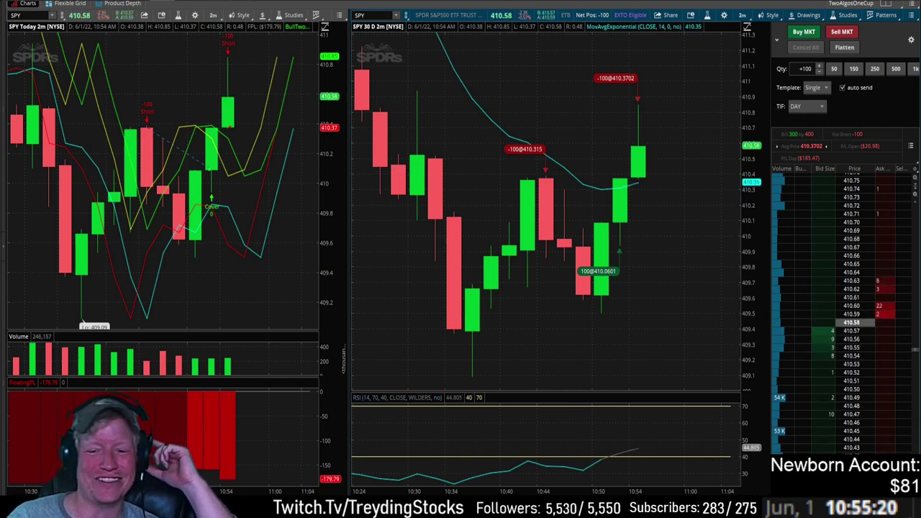
scroll(697, 484, "down", 5)
scroll(547, 207, "up", 3)
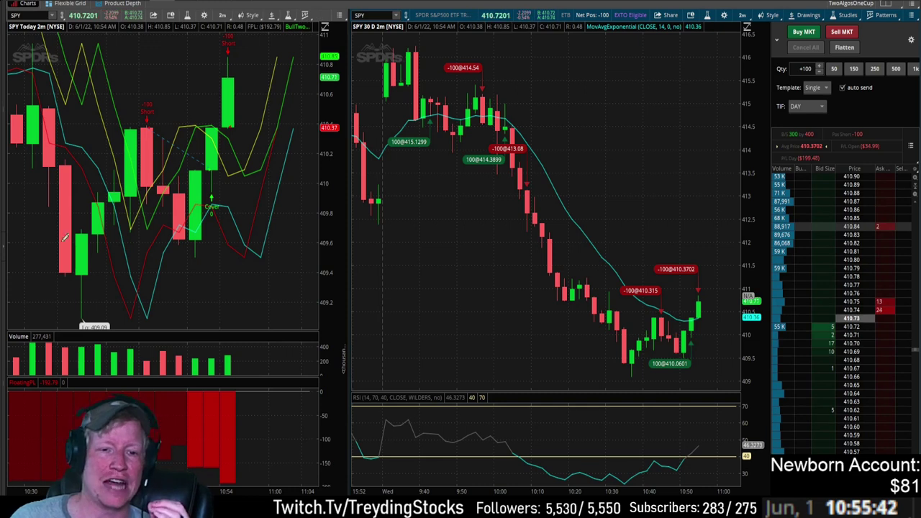
scroll(622, 252, "up", 1)
scroll(623, 252, "up", 1)
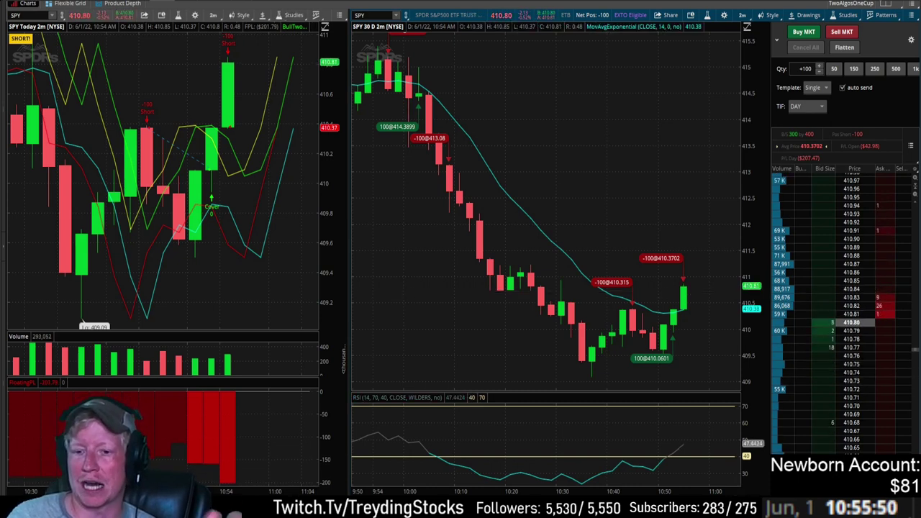
left_click_drag(514, 245, 740, 244)
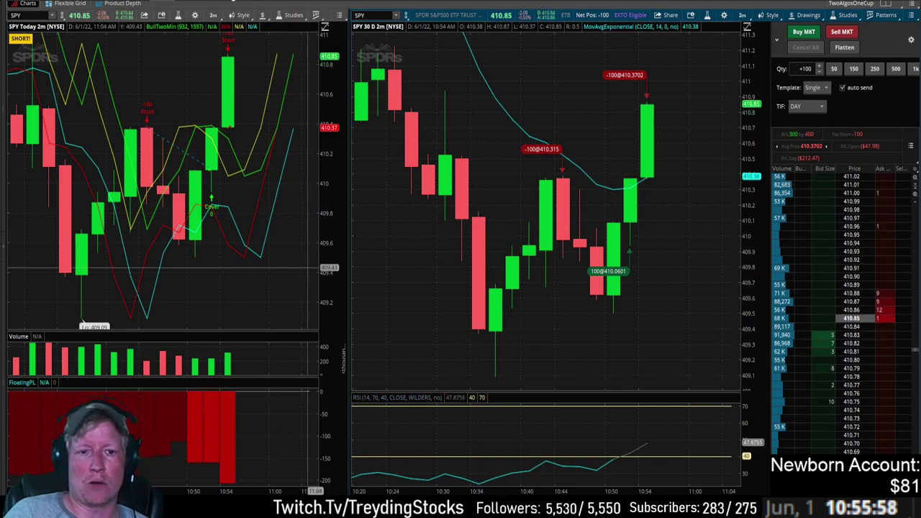
Check the algorithm's signals and floating profit over 30 D : 2m, and return that chart to Today : 2m
left_click(213, 16)
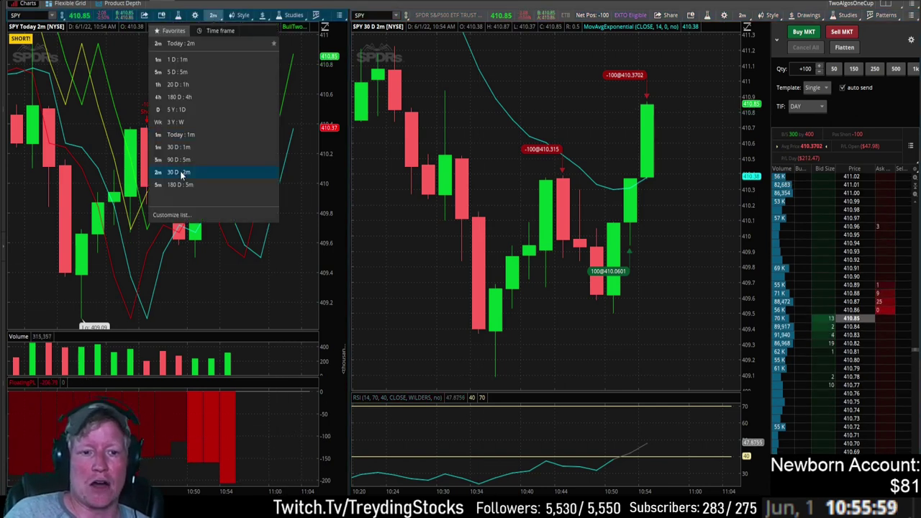
left_click(180, 173)
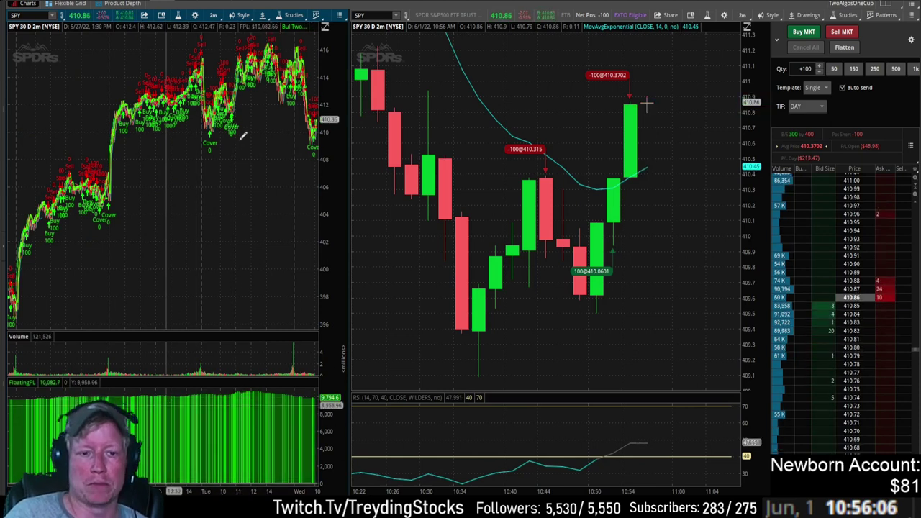
left_click(213, 16)
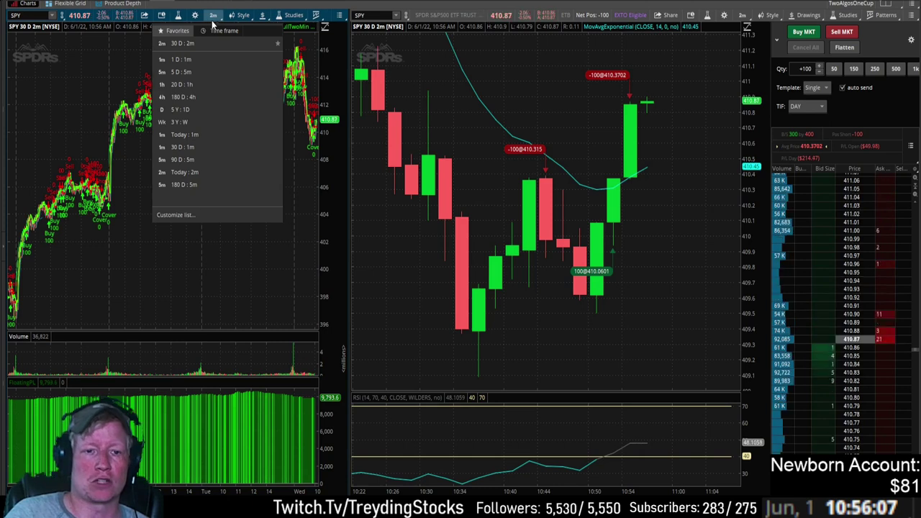
left_click(185, 172)
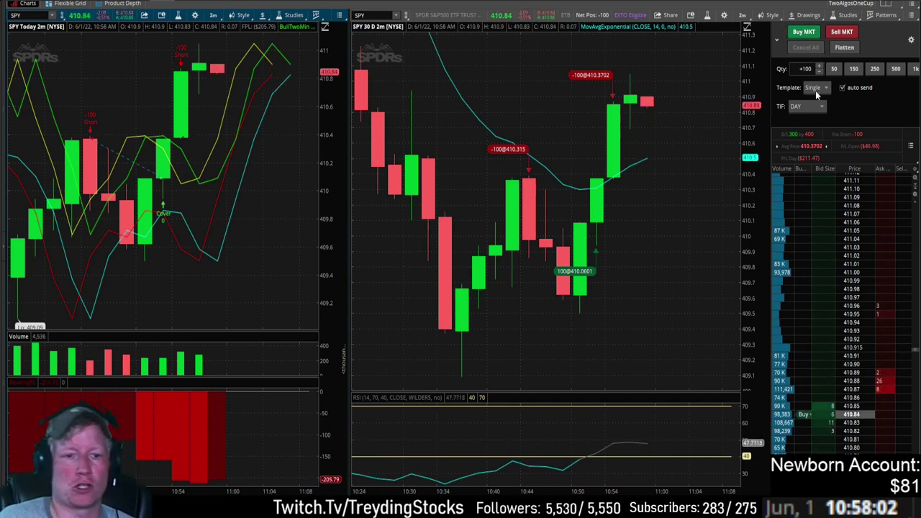
Compare SPY's price with the open short's entry, the moving average and the morning's trades on the 30 D : 2m chart
left_click_drag(612, 189, 467, 180)
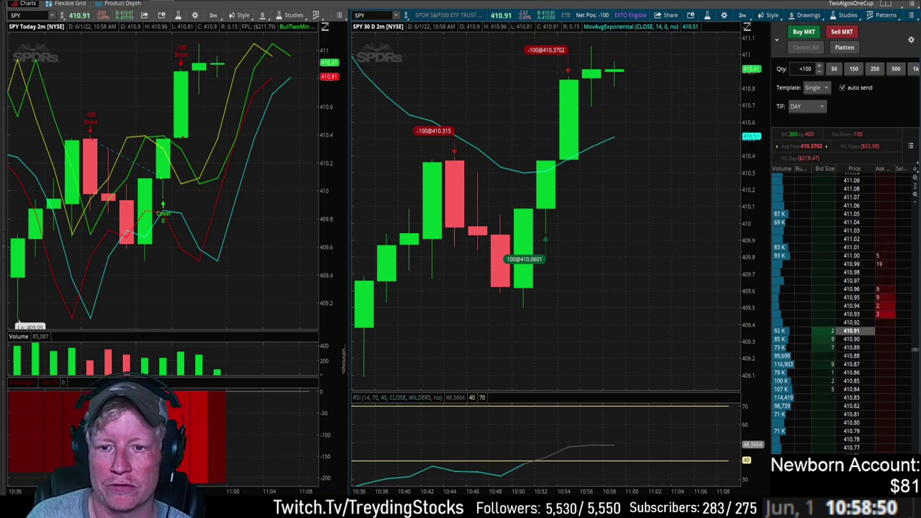
scroll(559, 302, "down", 5)
left_click_drag(560, 303, 750, 335)
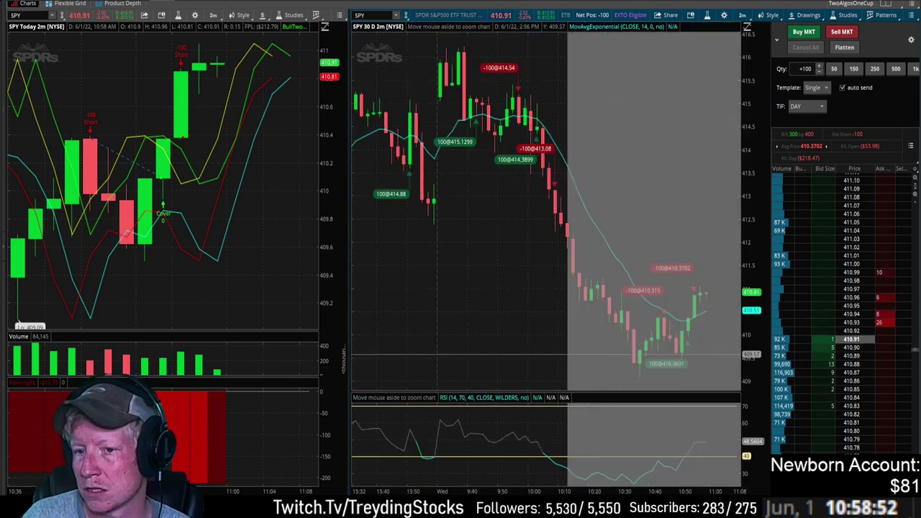
scroll(459, 216, "up", 2)
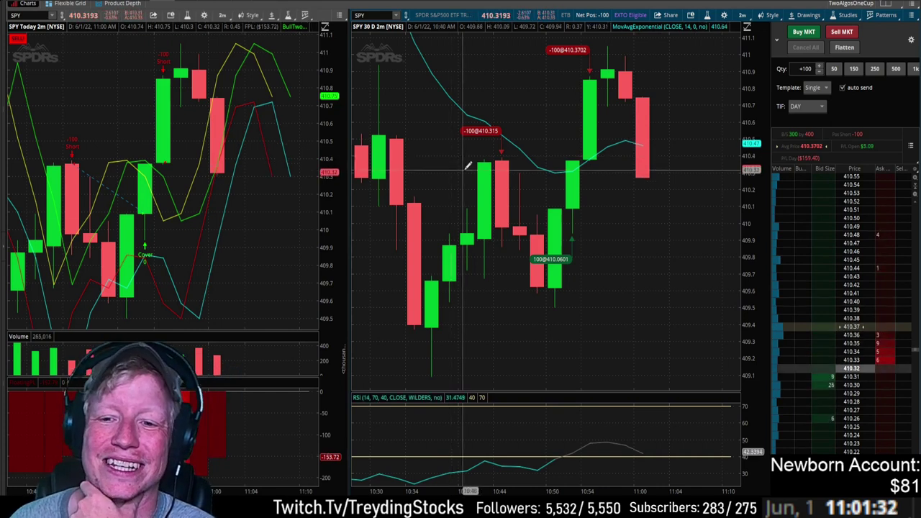
scroll(717, 437, "down", 5)
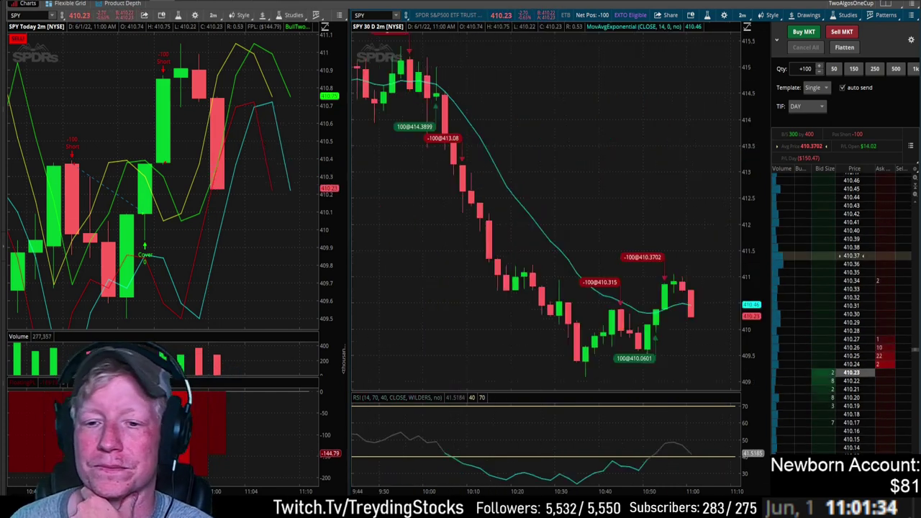
Place a price level at $410 at the close of the 11:00 candle on the SPY Today 2m chart
scroll(717, 438, "up", 2)
scroll(717, 438, "up", 3)
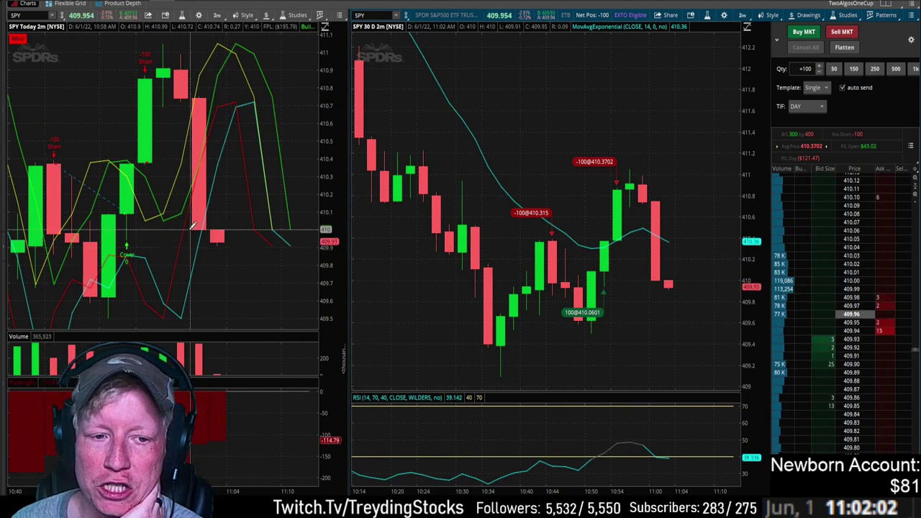
left_click(193, 227)
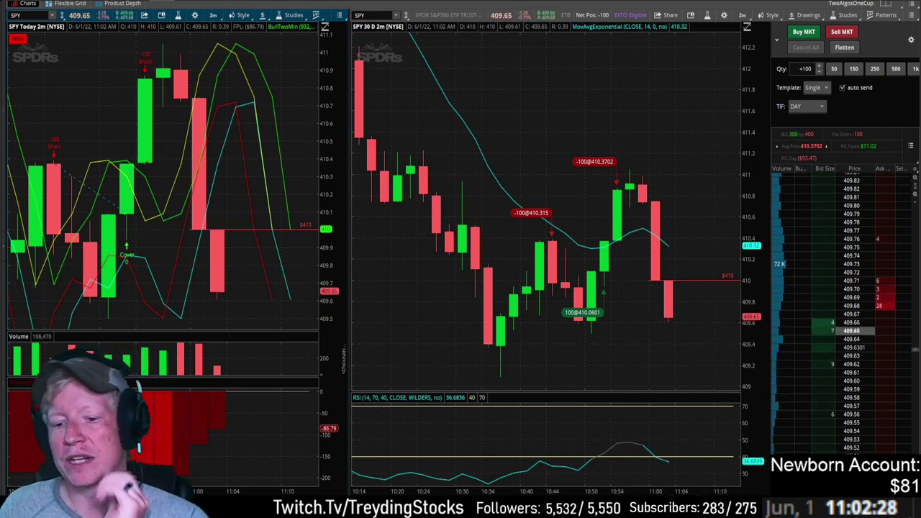
Remove the $410 price level from the 30 D : 2m chart
scroll(711, 456, "down", 3)
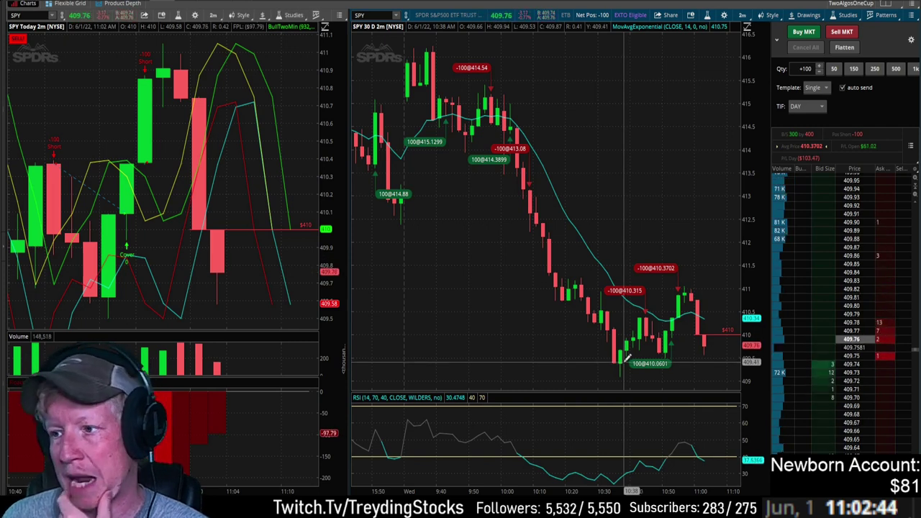
left_click_drag(511, 278, 805, 321)
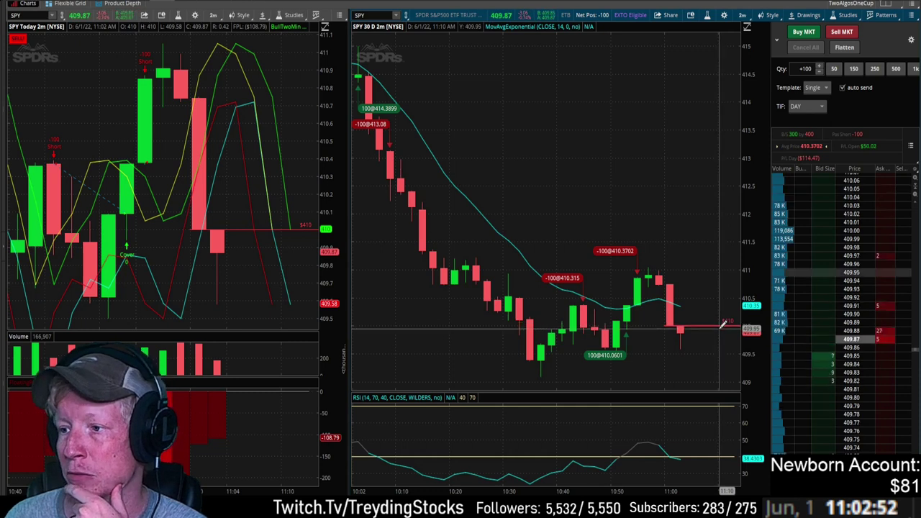
right_click(720, 329)
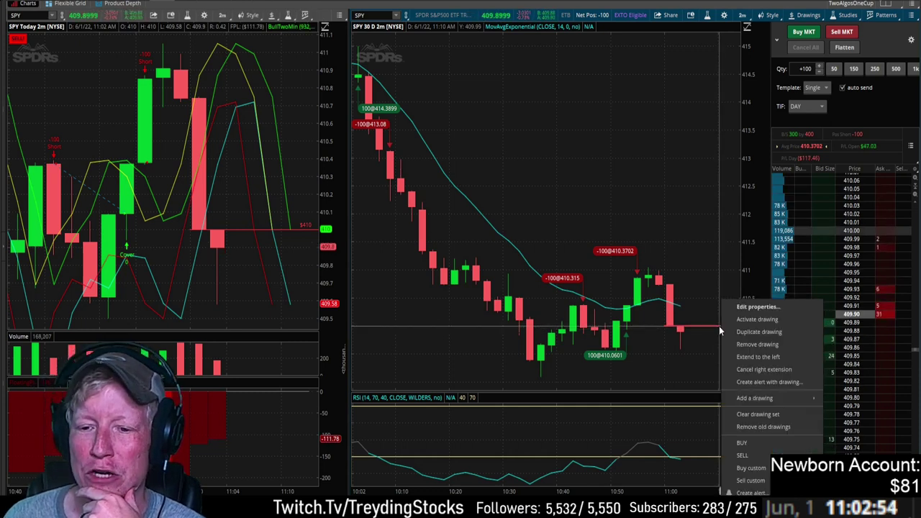
left_click(749, 345)
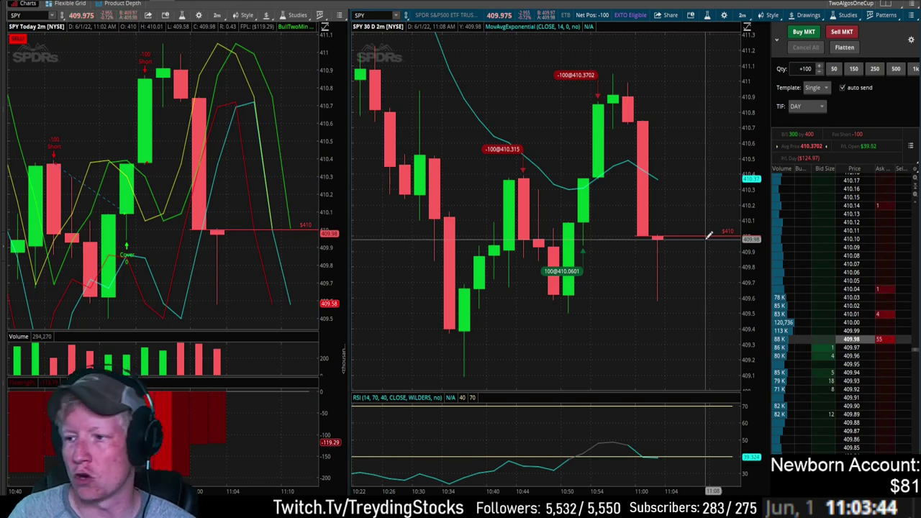
right_click(665, 235)
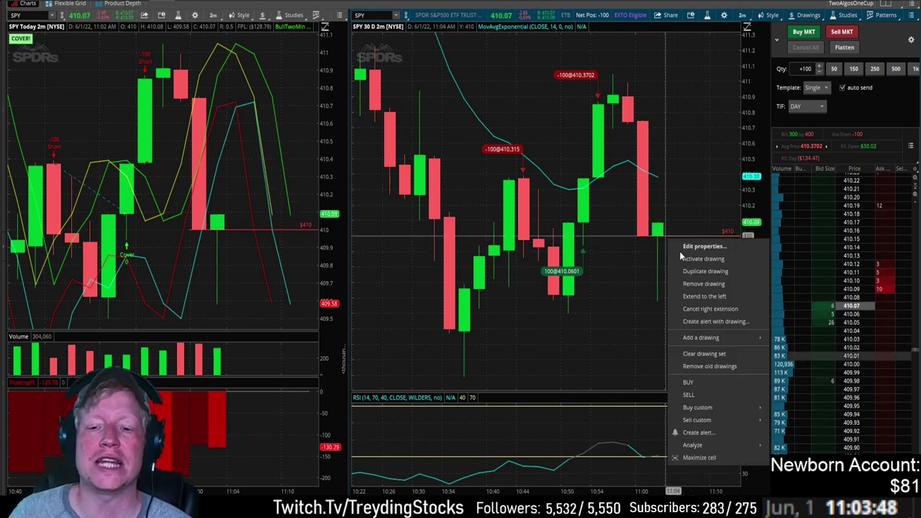
left_click(706, 283)
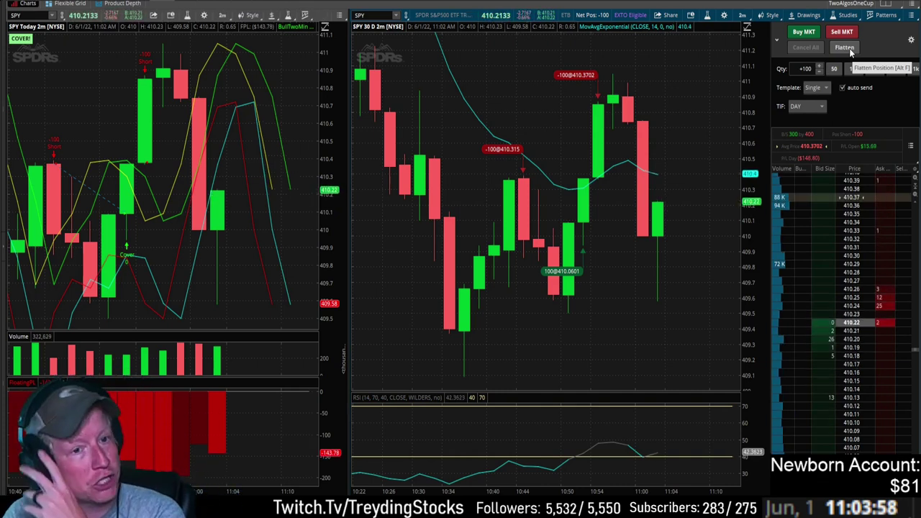
Flatten the SPY short position and compare its exit with the earlier trades on the 30 D : 2m chart
left_click(850, 50)
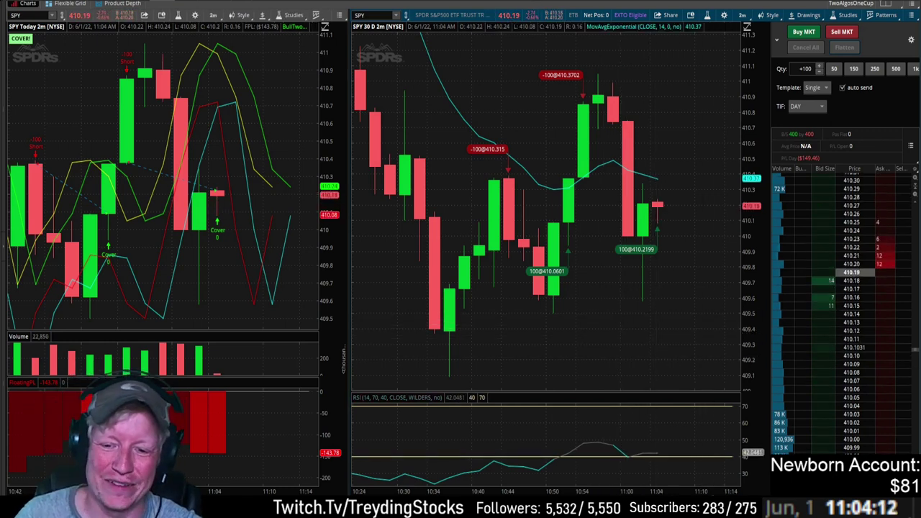
scroll(684, 178, "down", 3)
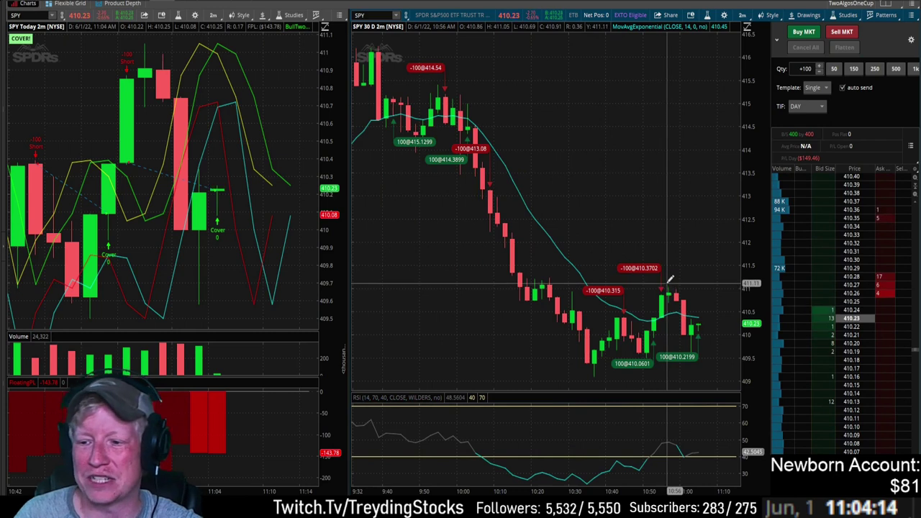
scroll(695, 273, "up", 3)
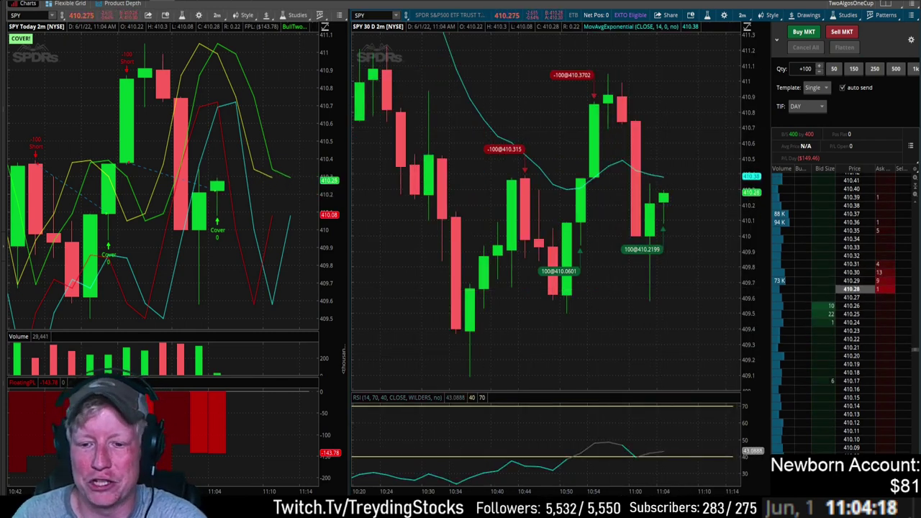
Review the day's SPY buy and sell markers on the 30 D : 2m chart
scroll(523, 298, "down", 5)
scroll(523, 297, "up", 2)
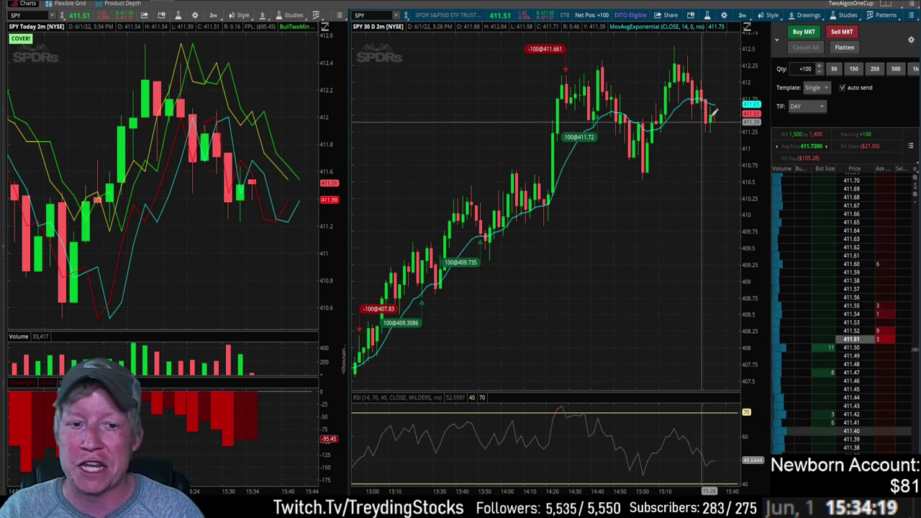
scroll(692, 494, "down", 3)
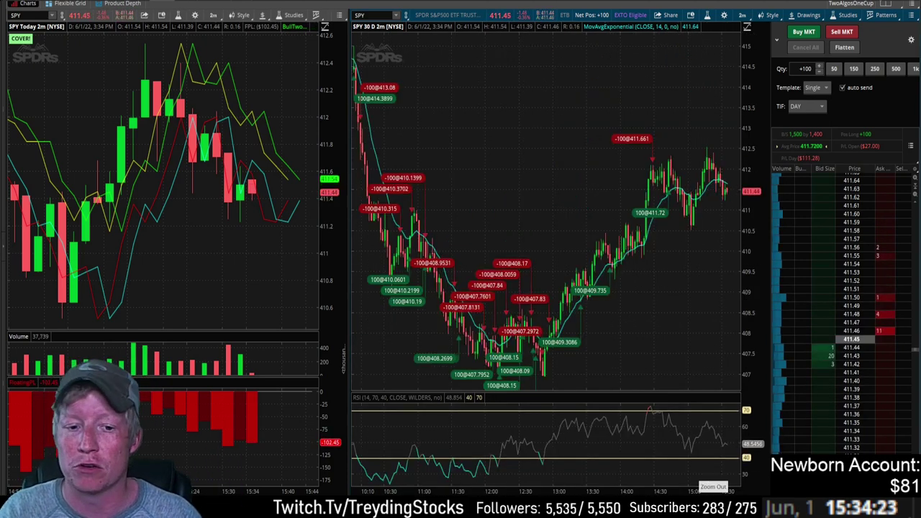
Examine the day's SPY algorithm signals and trade fills on both two-minute charts, focusing on the afternoon trades
scroll(706, 491, "down", 3)
scroll(252, 492, "down", 3)
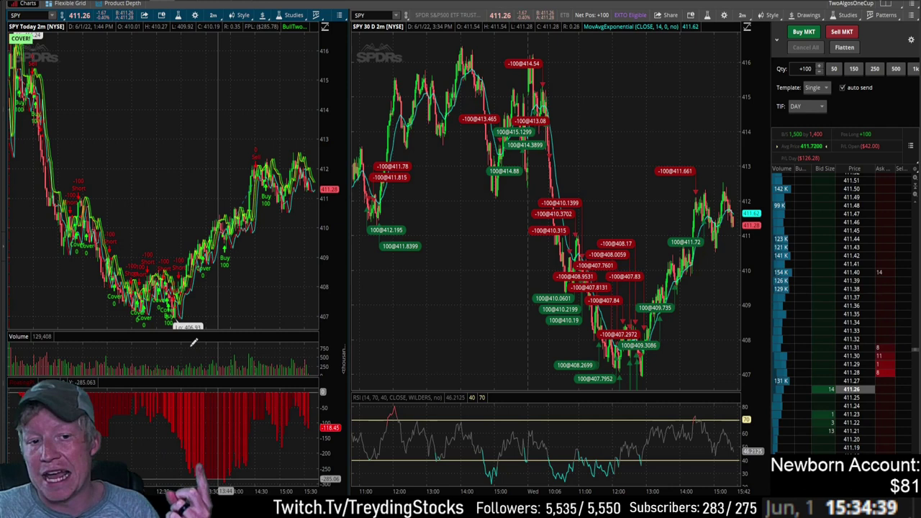
left_click_drag(288, 247, 61, 193)
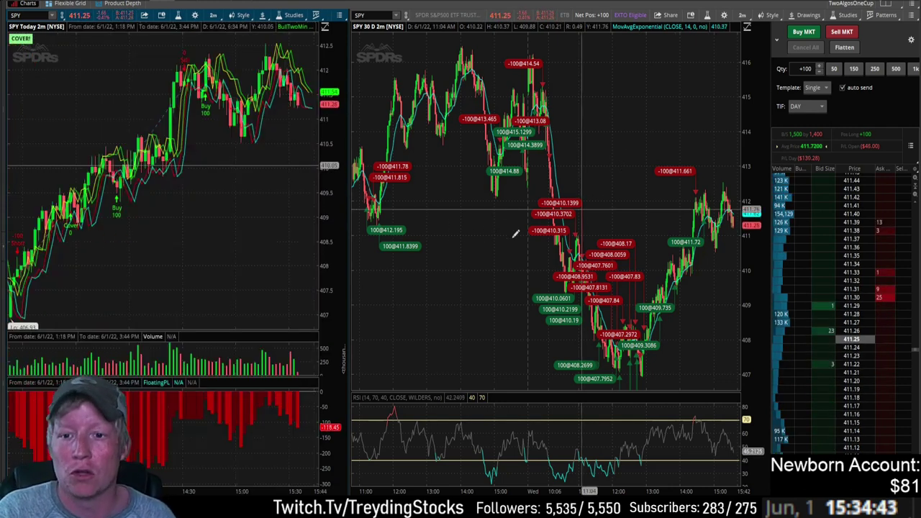
left_click_drag(738, 237, 539, 235)
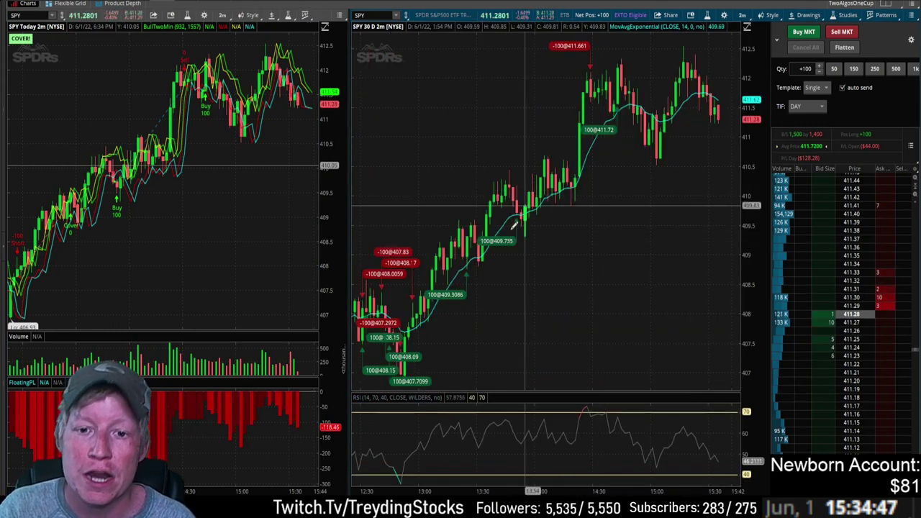
mouse_move(516, 225)
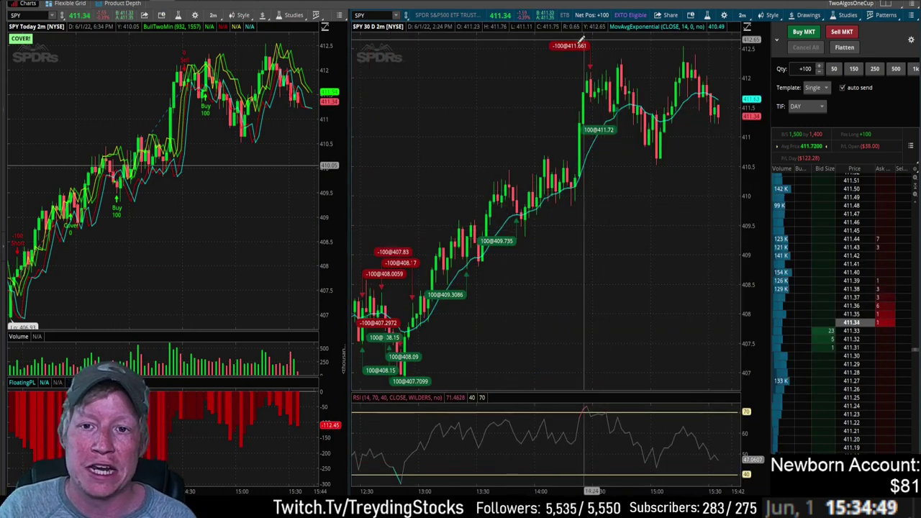
mouse_move(581, 41)
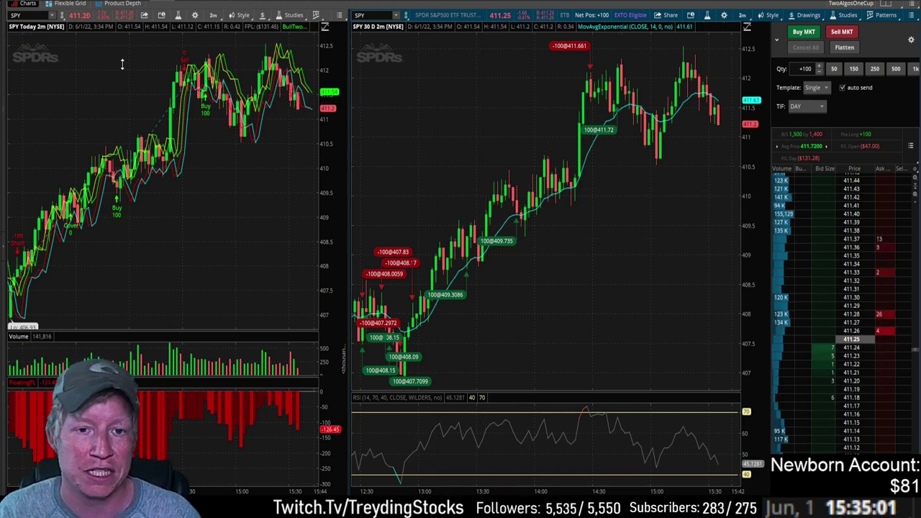
Switch to the Tradervue report and inspect the most recent part of the 90-day Gross Cumulative P&L graph
key("alt+Tab")
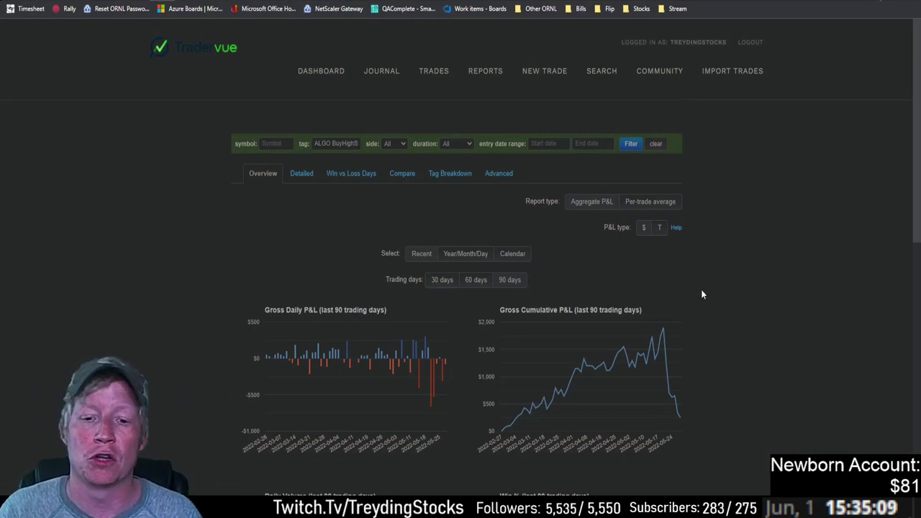
mouse_move(666, 334)
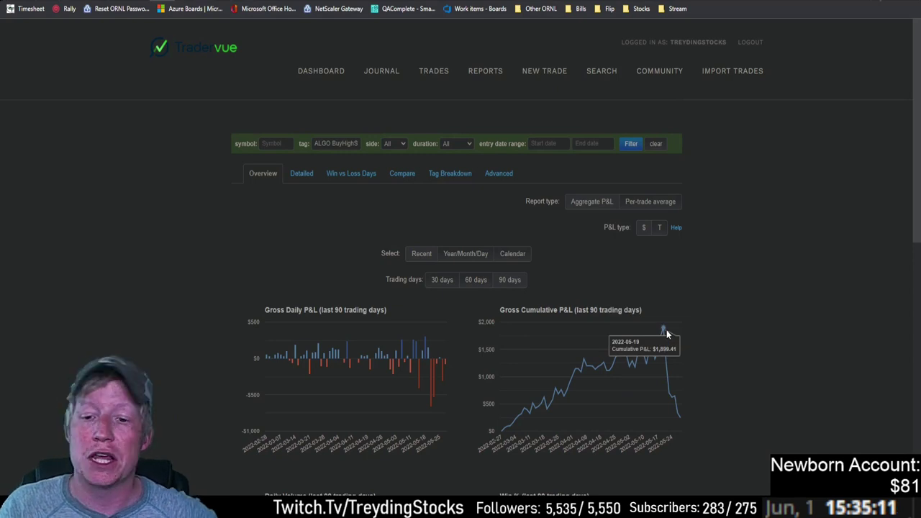
mouse_move(670, 393)
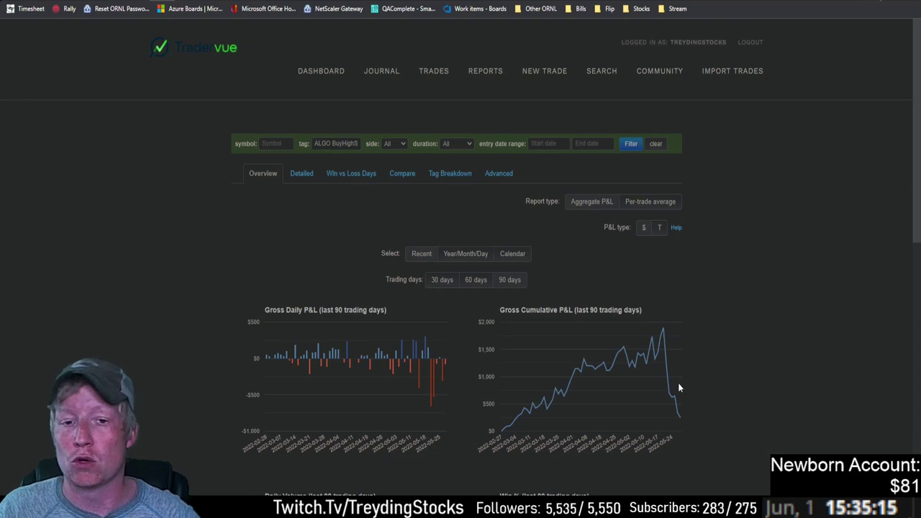
key("alt+Tab")
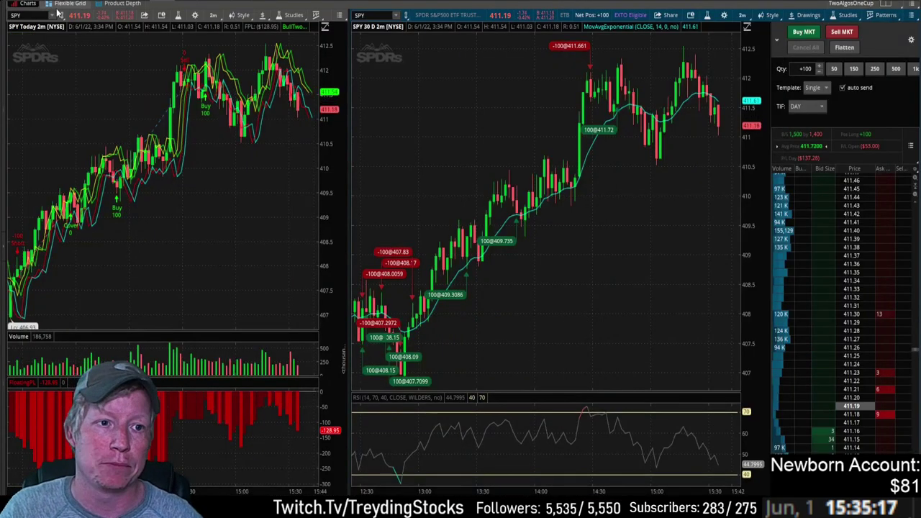
Open the Flexible Grid with SPY loaded in the daily chart and compare its May price action with Tradervue's cumulative P&L
left_click(68, 3)
key("Return")
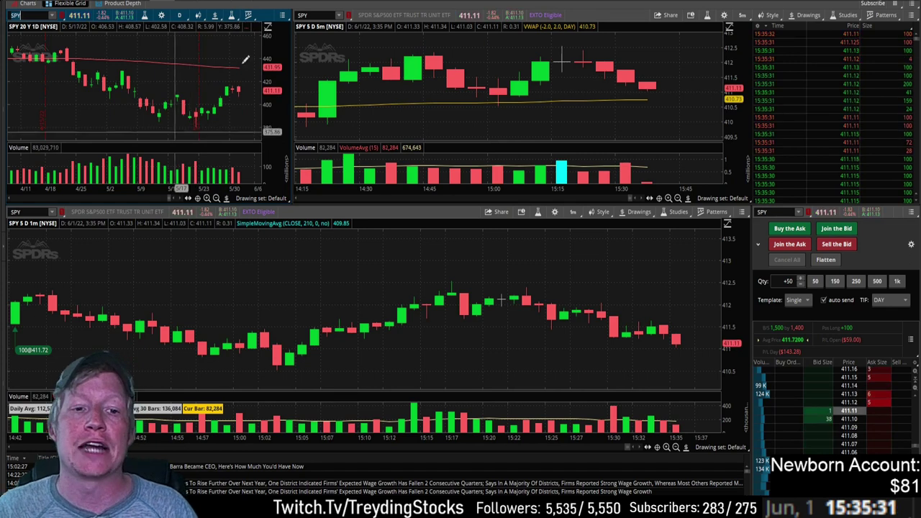
left_click_drag(66, 106, 504, 6)
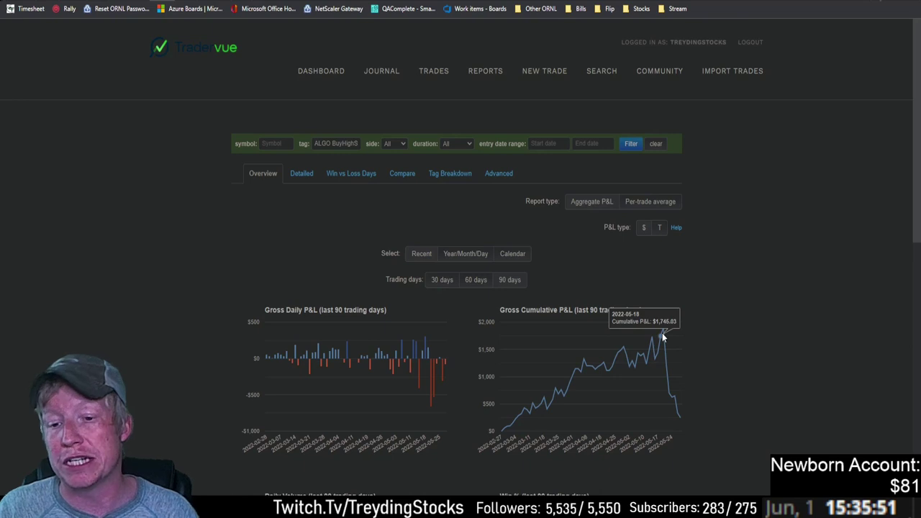
key("alt+Tab")
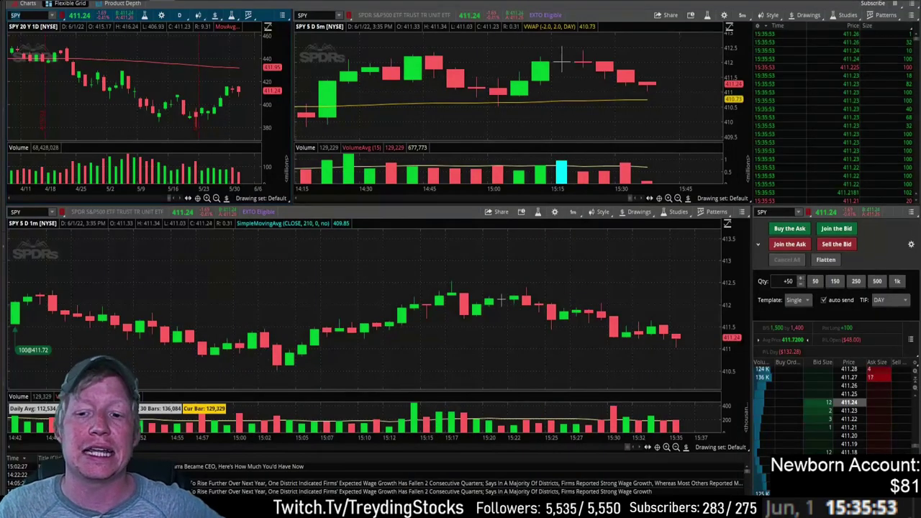
key("alt+Tab")
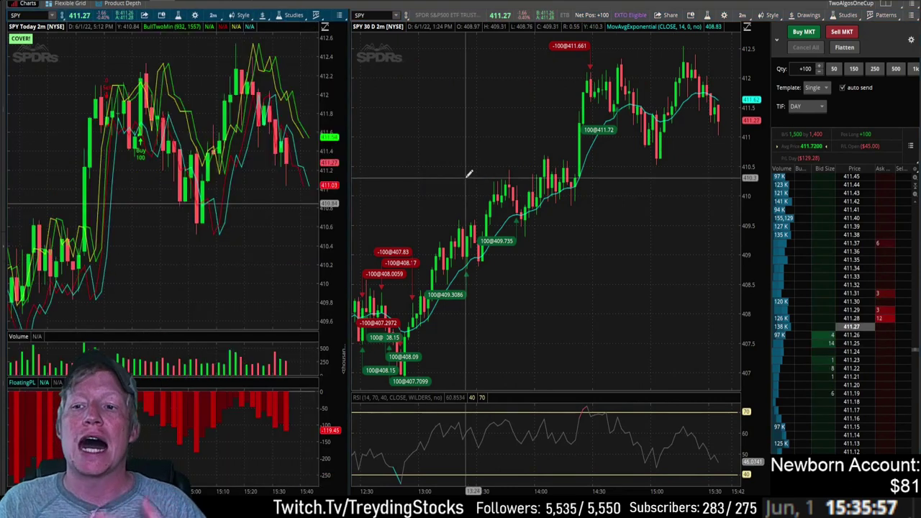
Change the SPY Today 2m algorithm chart to 30 D : 2m and compare its FloatingPL with the Tradervue report
left_click(214, 16)
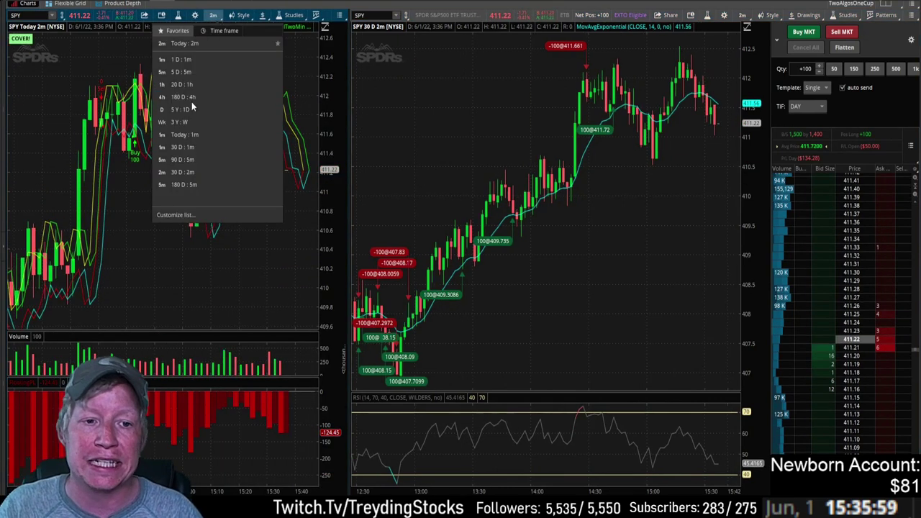
left_click(186, 172)
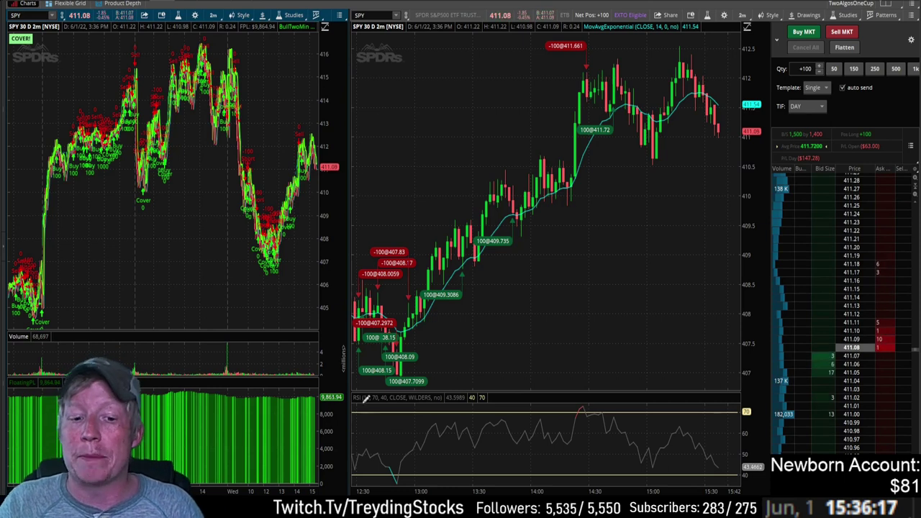
key("alt+Tab")
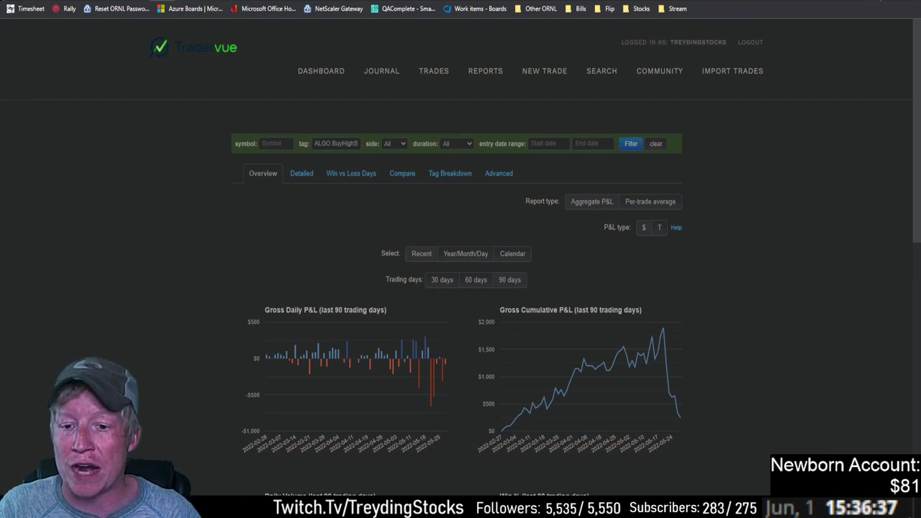
key("alt+Tab")
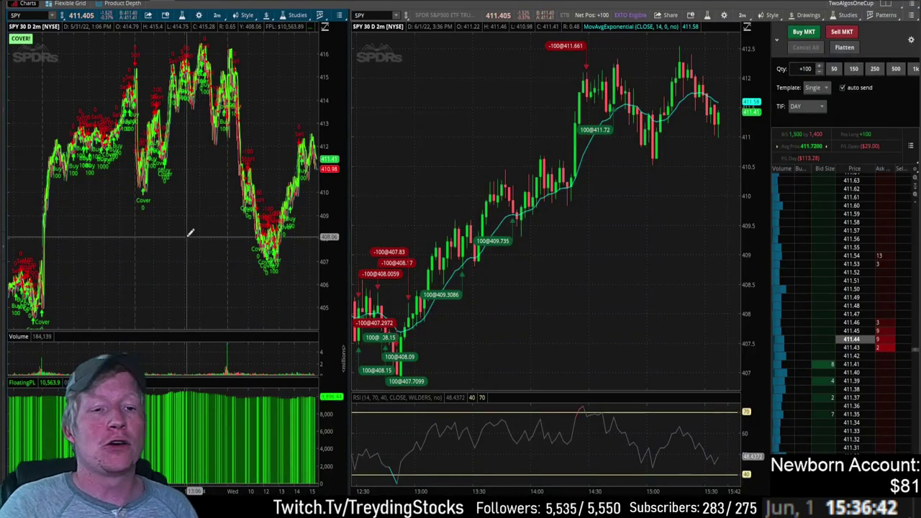
Review the cumulative P&L graph and the Detailed statistics for the algorithm's tag in Tradervue, and return to the trading charts
key("alt+Tab")
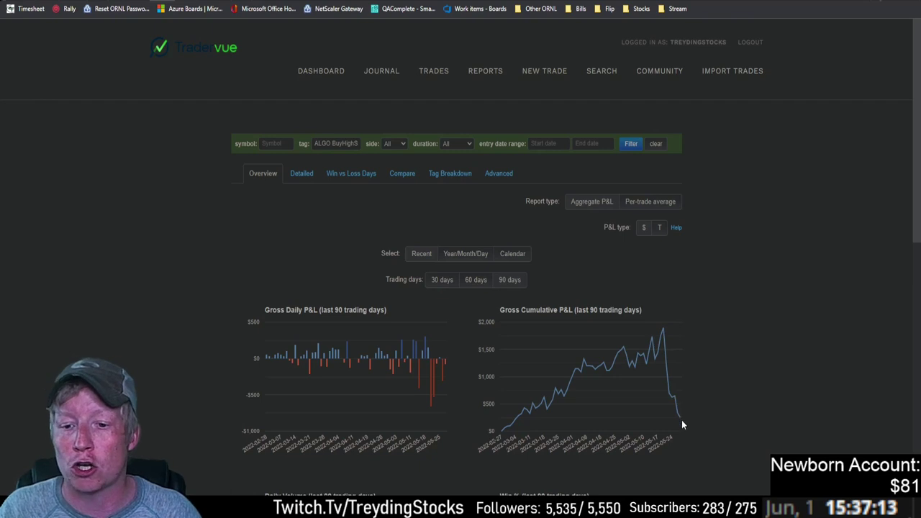
mouse_move(665, 332)
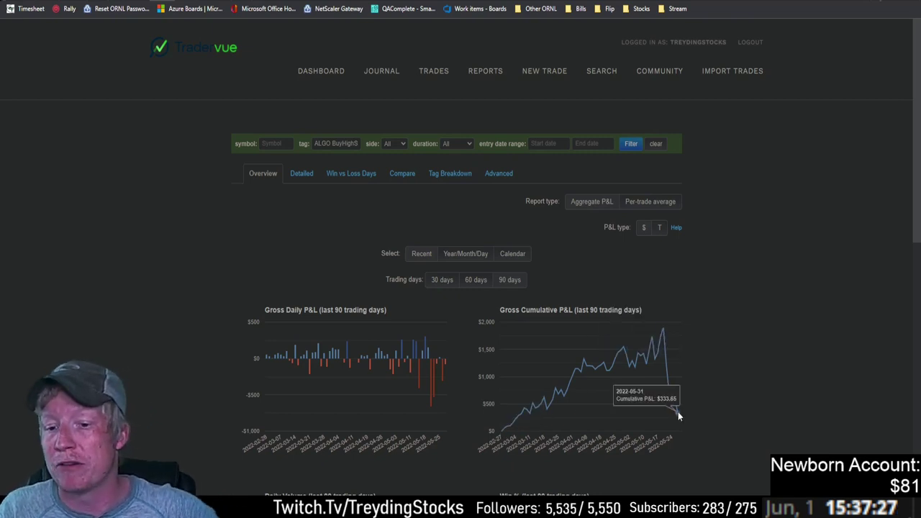
left_click(303, 175)
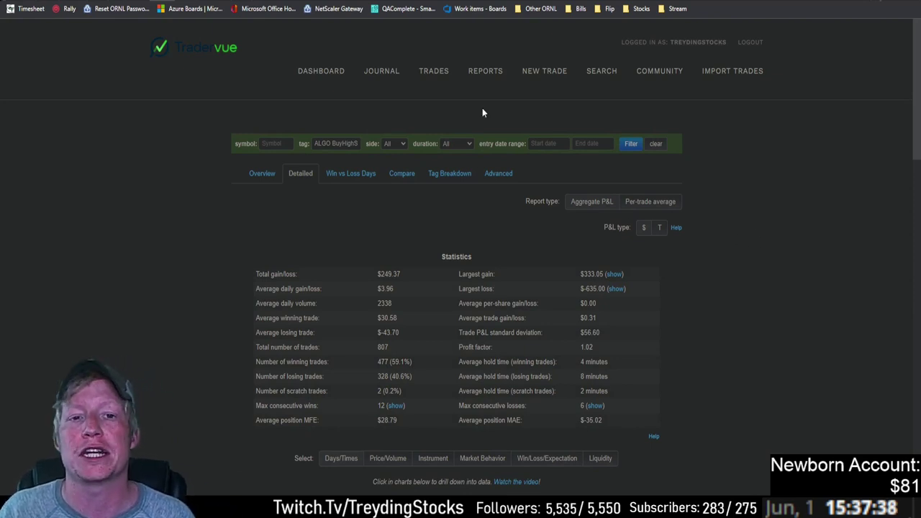
key("alt+Tab")
key("alt+Tab")
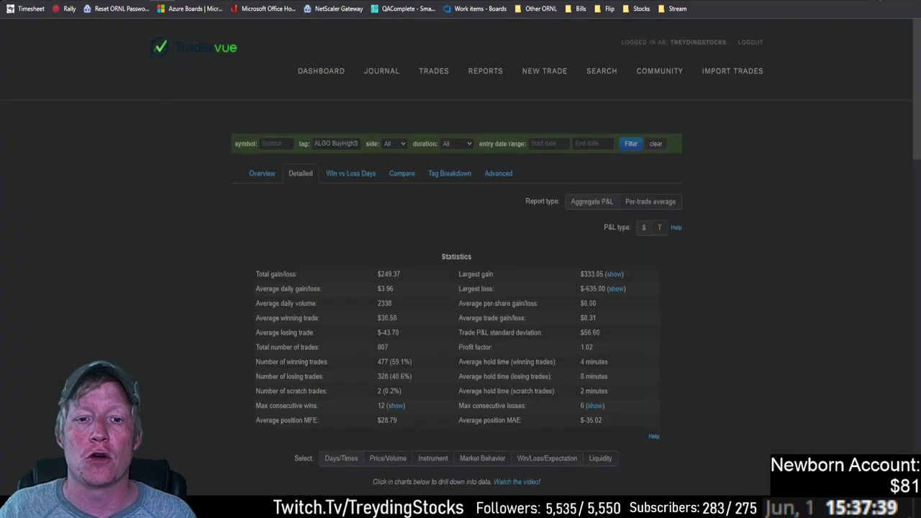
key("alt+Tab")
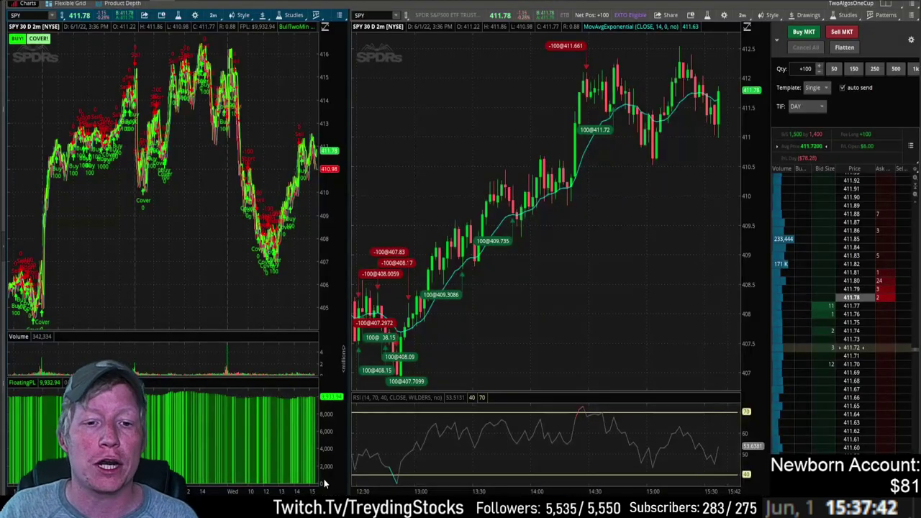
Examine the latest afternoon SPY candles and algorithm lines on both 30 D : 2m charts
left_click_drag(506, 144, 705, 130)
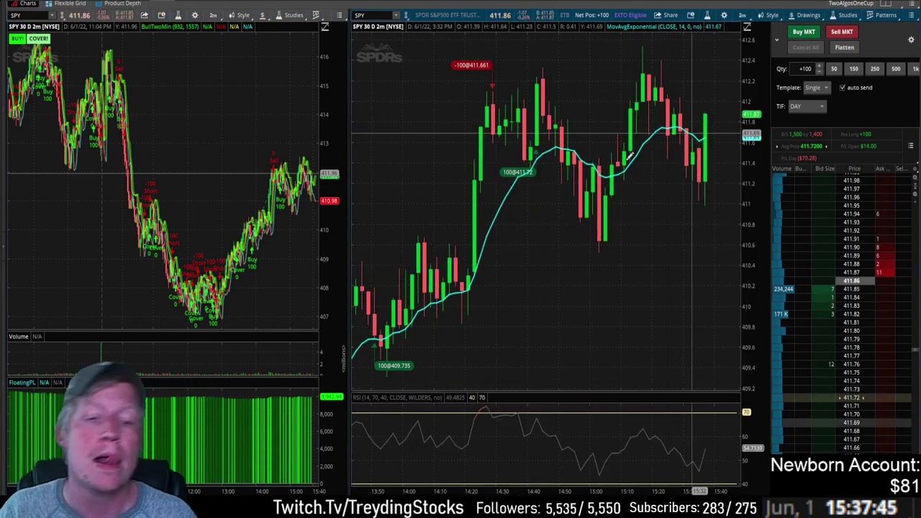
left_click_drag(184, 144, 317, 147)
scroll(285, 147, "up", 4)
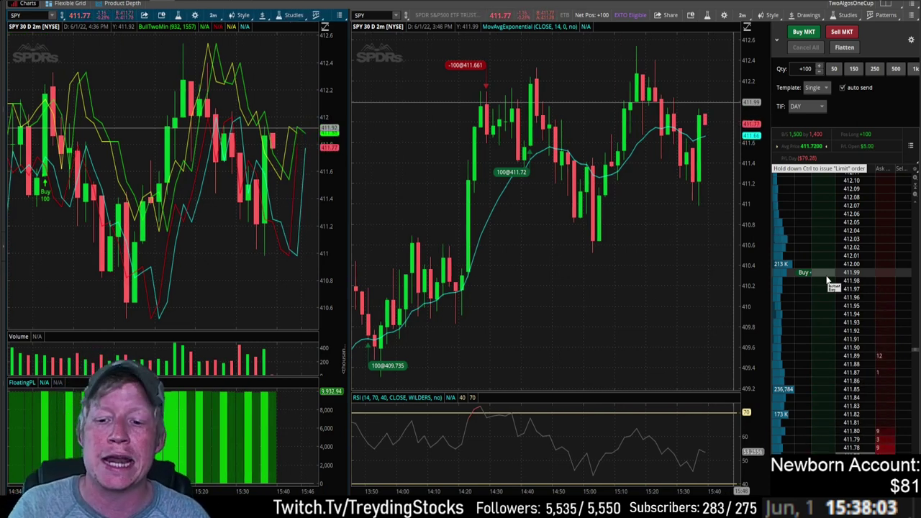
Compare the SPY trade markers of the past days with the open long position's latest candles on the moving-average chart
scroll(579, 304, "down", 4)
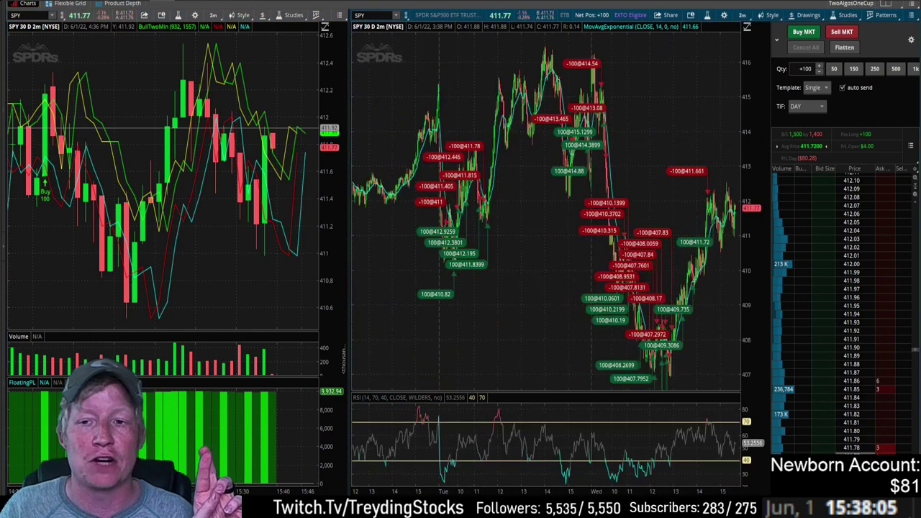
left_click_drag(580, 305, 740, 306)
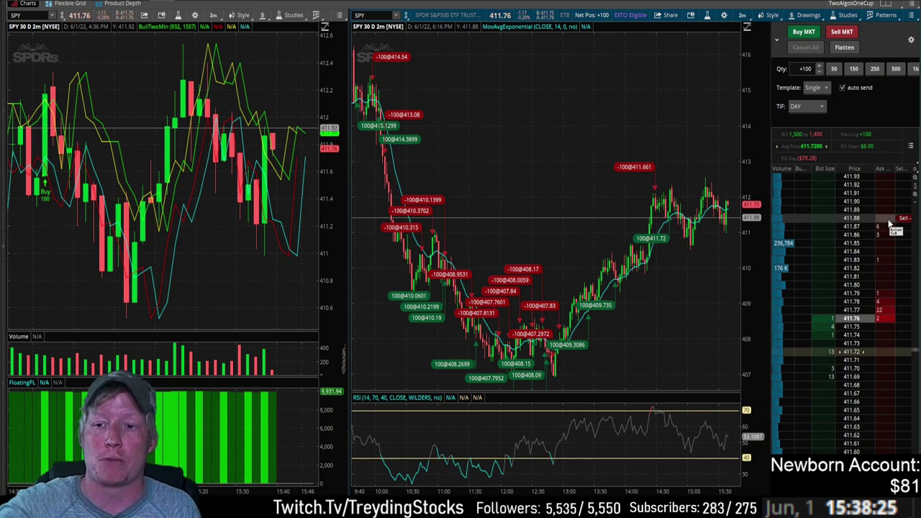
left_click_drag(620, 208, 739, 216)
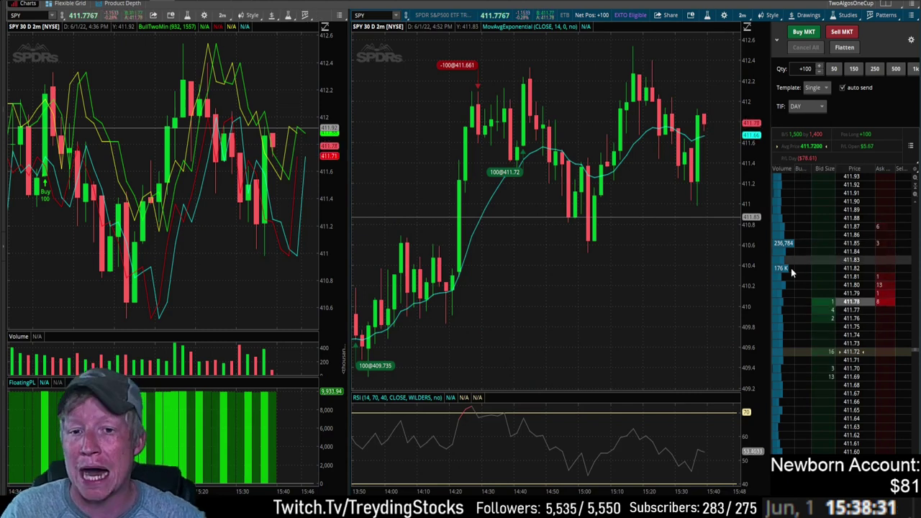
key("Escape")
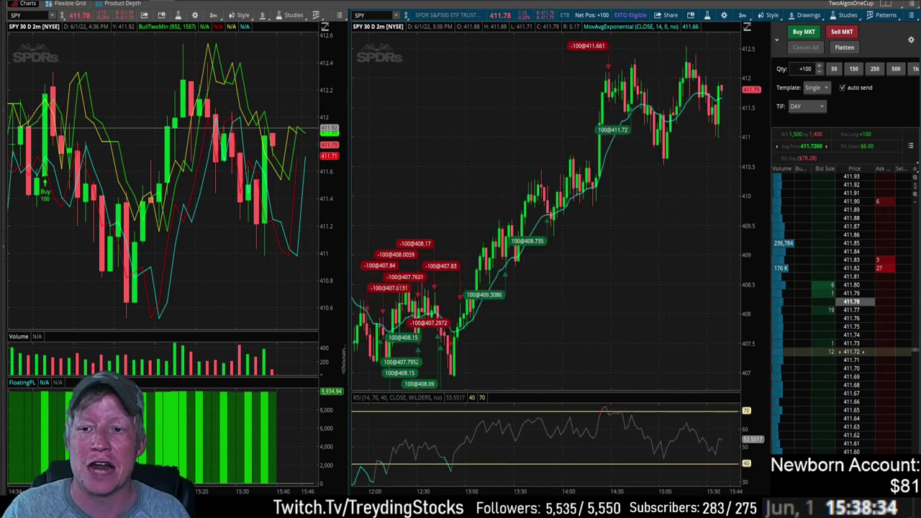
key("Escape")
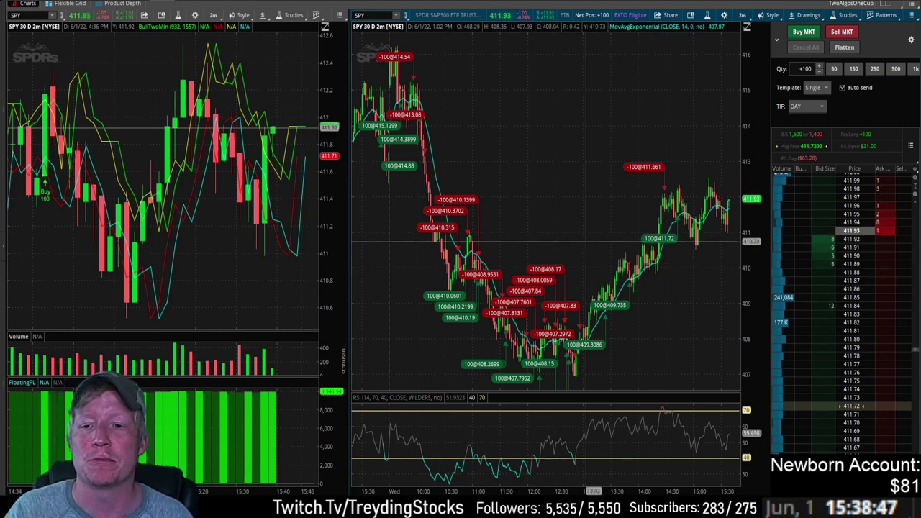
scroll(547, 208, "up", 3)
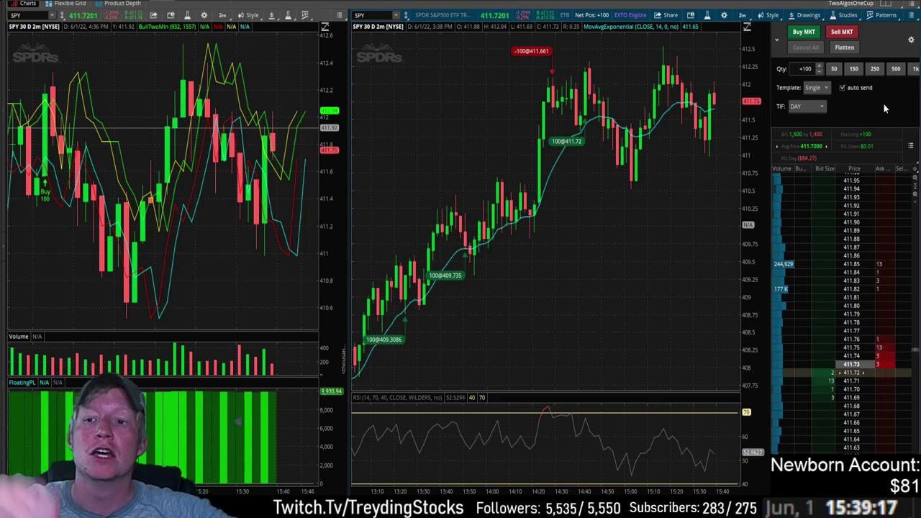
left_click_drag(569, 133, 748, 128)
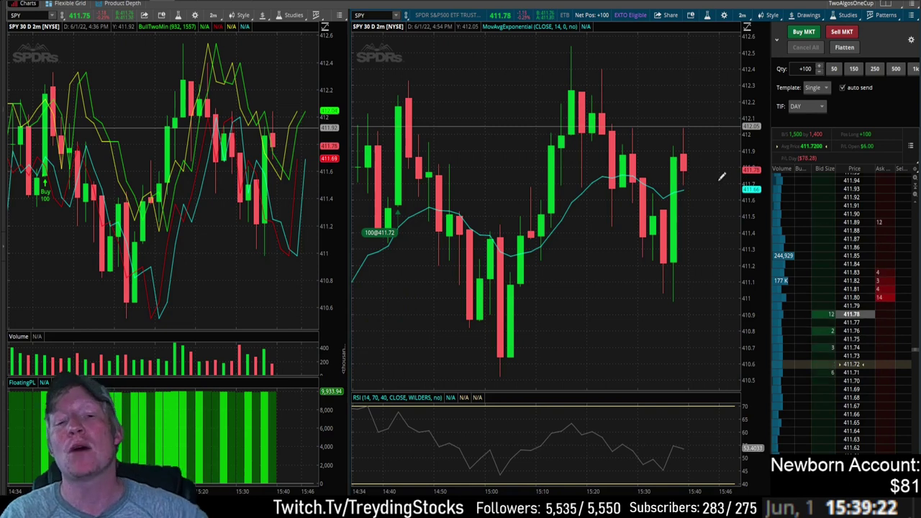